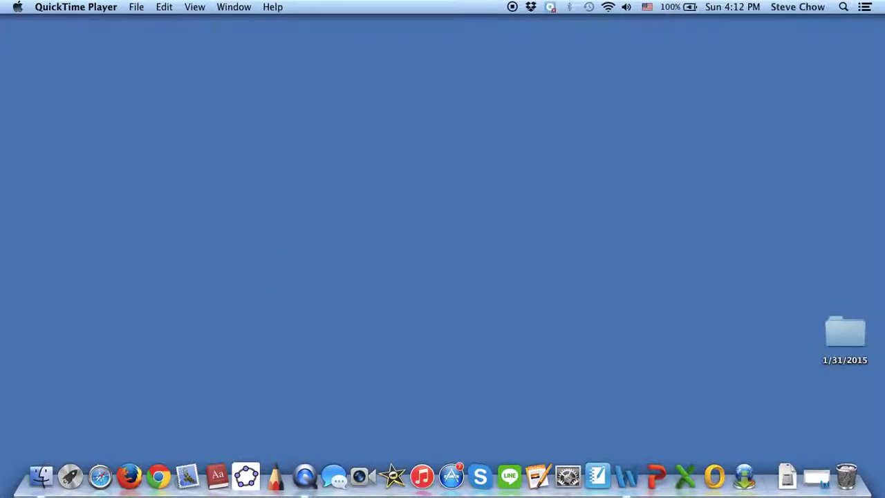
- Launch GeoGebra from the Dock to get an empty Algebra and Graphics view
{"action": "left_click", "coordinate": [245, 474]}
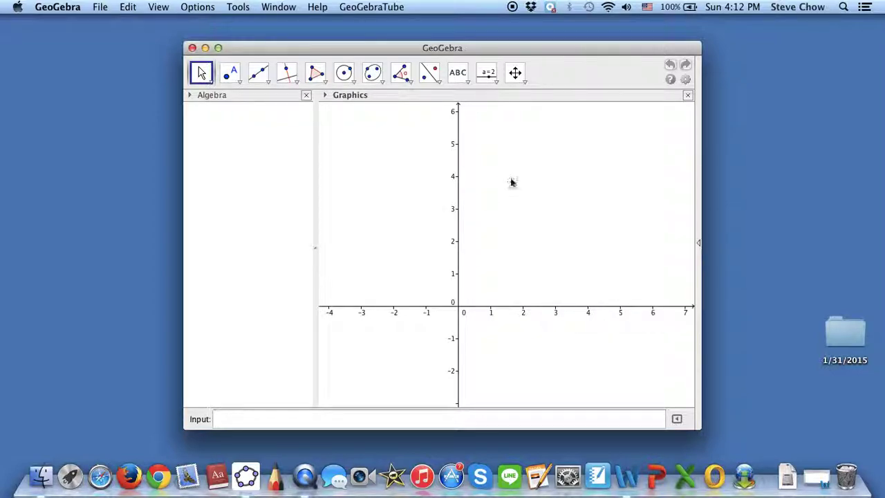
- Pan the Graphics view to bring the axes toward the centre
{"action": "left_click", "coordinate": [515, 73]}
{"action": "left_click_drag", "start_coordinate": [521, 213], "coordinate": [542, 218]}
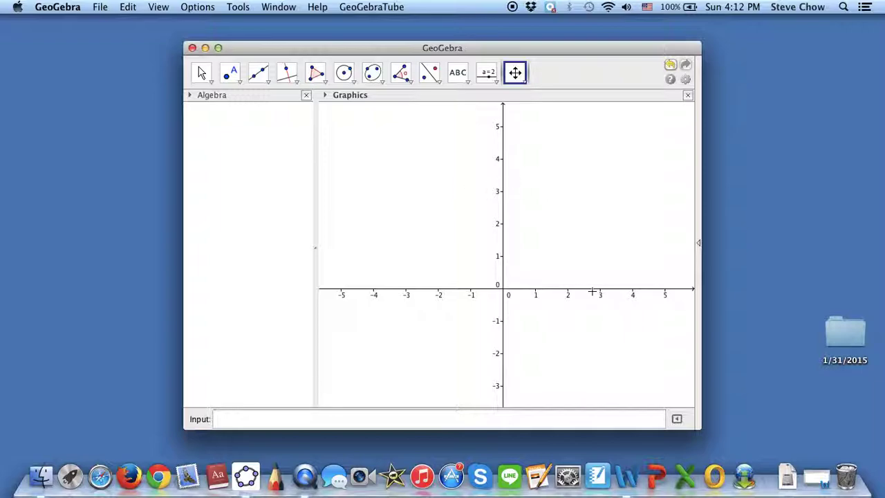
{"action": "left_click_drag", "start_coordinate": [576, 257], "coordinate": [567, 255]}
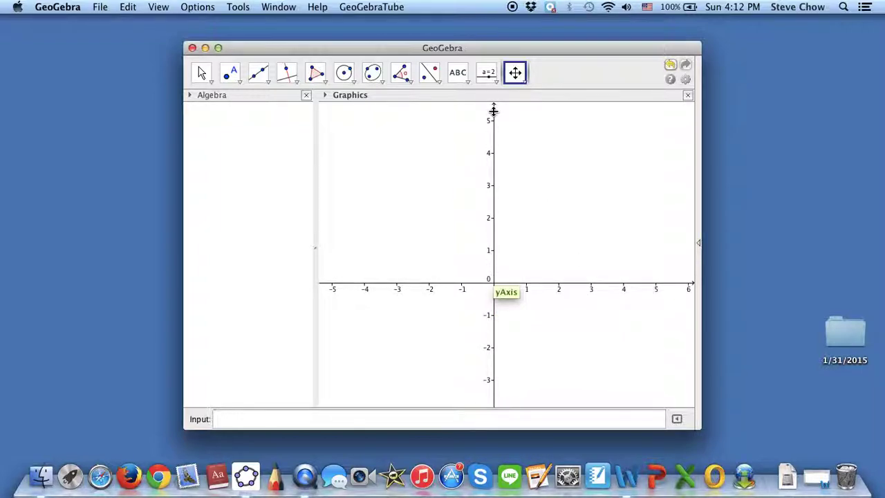
{"action": "left_click_drag", "start_coordinate": [451, 203], "coordinate": [450, 200]}
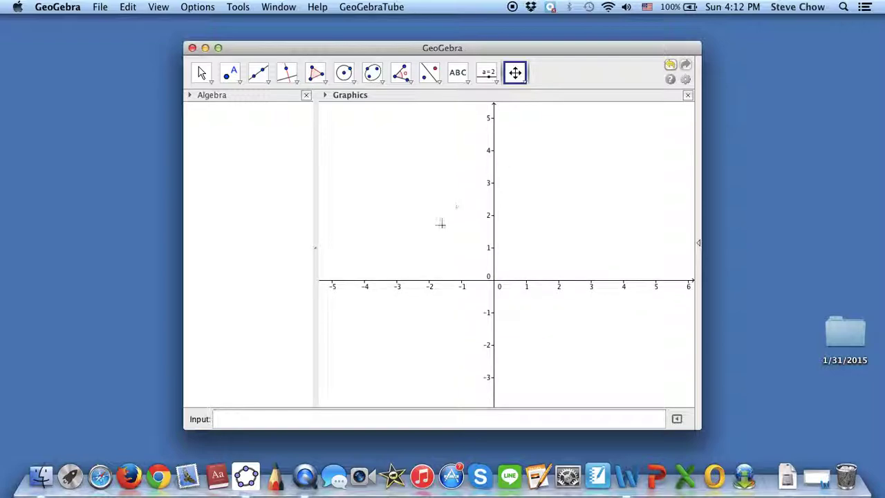
- Move the GeoGebra window up-left and resize it so the axes span about -5 to 5
{"action": "left_click_drag", "start_coordinate": [447, 47], "coordinate": [420, 31]}
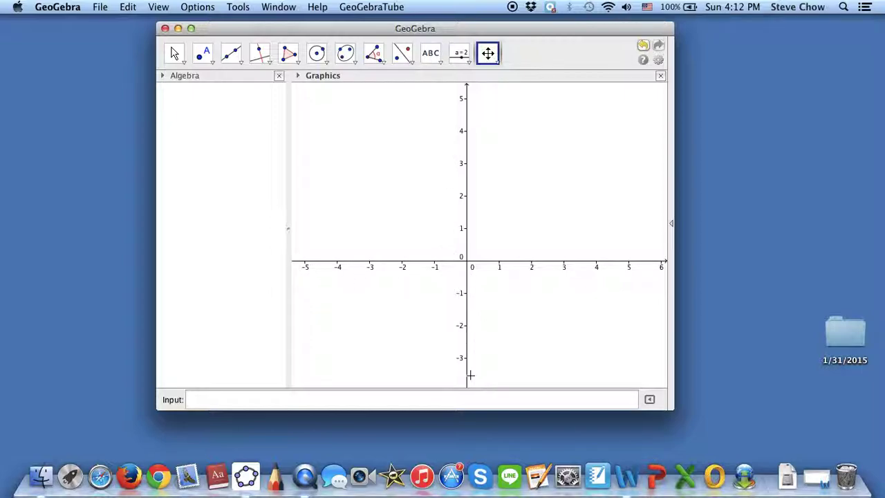
{"action": "left_click_drag", "start_coordinate": [673, 411], "coordinate": [678, 458]}
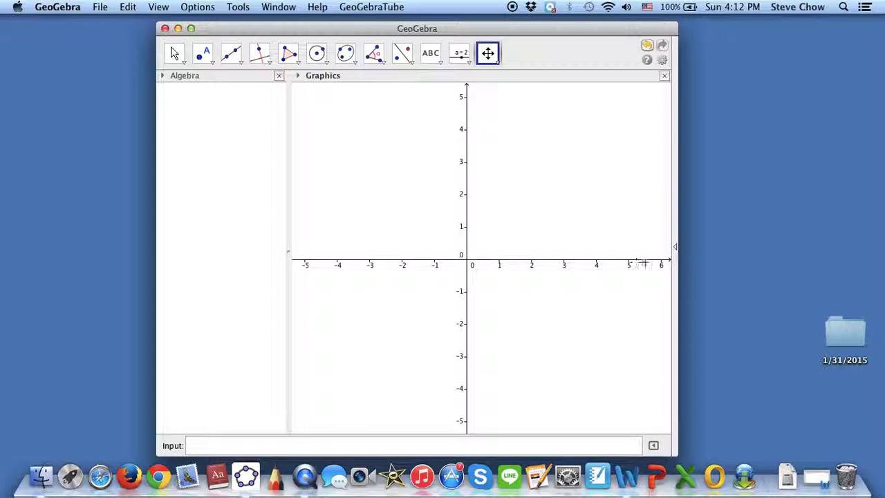
{"action": "left_click_drag", "start_coordinate": [675, 452], "coordinate": [659, 452]}
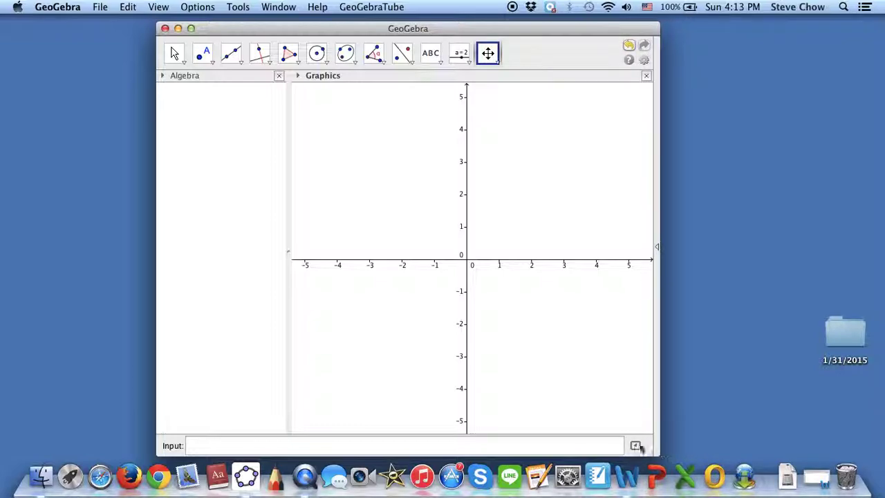
- Turn on the Graphics view grid and bring up the Graphics settings
{"action": "right_click", "coordinate": [546, 151]}
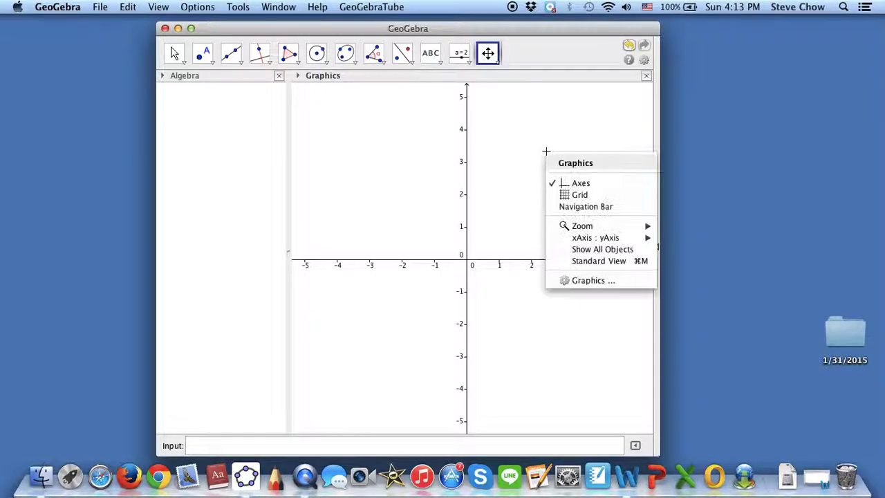
{"action": "left_click", "coordinate": [568, 195]}
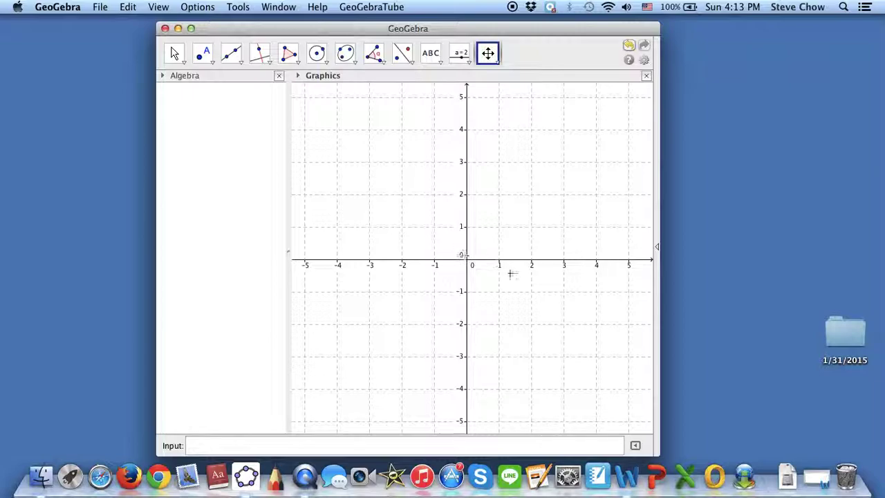
{"action": "right_click", "coordinate": [526, 171]}
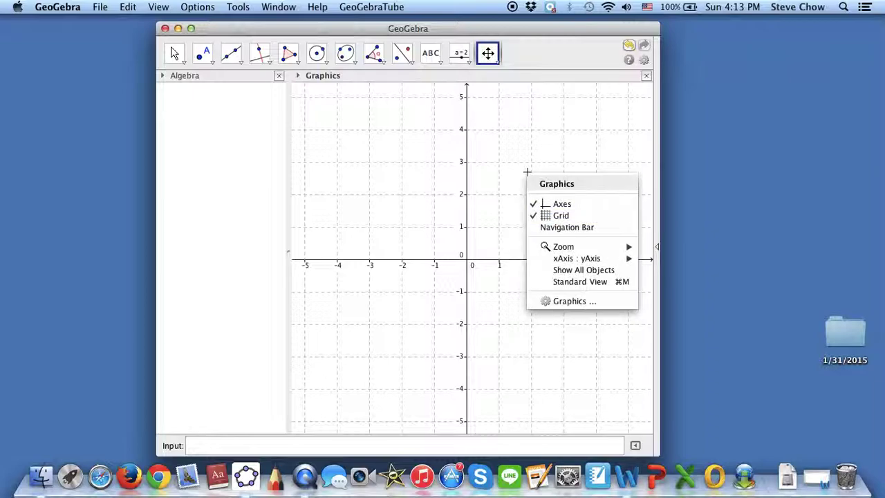
{"action": "left_click", "coordinate": [568, 302]}
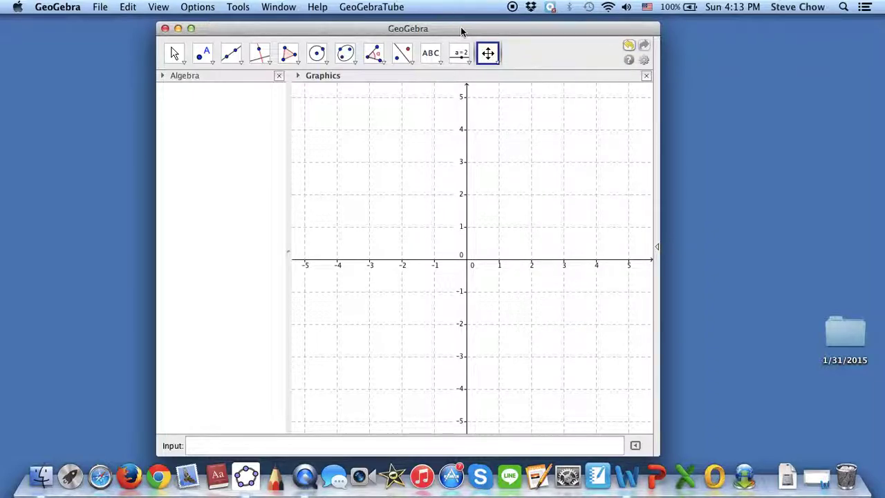
- Set the axes to bold, leaving their colour black
{"action": "left_click_drag", "start_coordinate": [459, 29], "coordinate": [298, 34]}
{"action": "left_click_drag", "start_coordinate": [271, 81], "coordinate": [640, 79]}
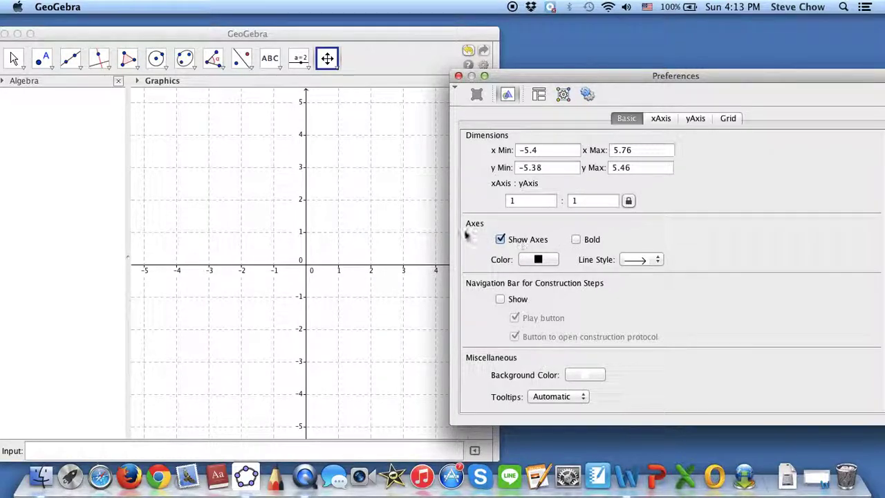
{"action": "left_click", "coordinate": [575, 240]}
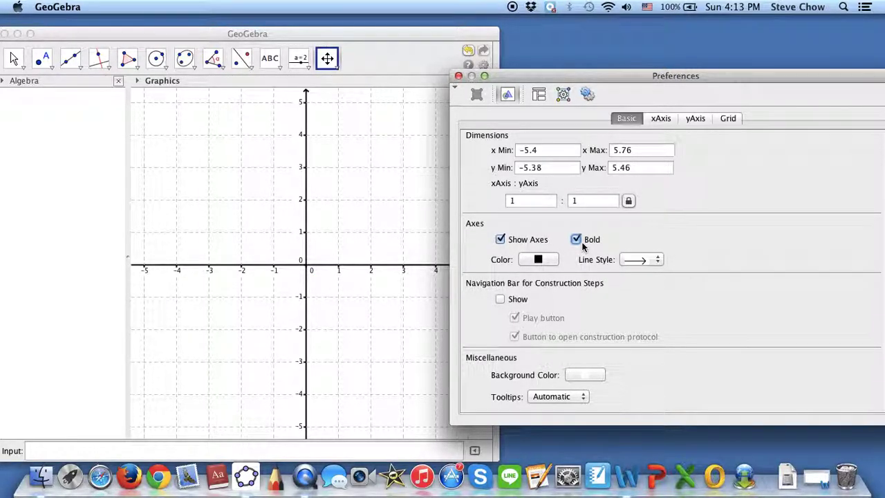
{"action": "left_click", "coordinate": [538, 260]}
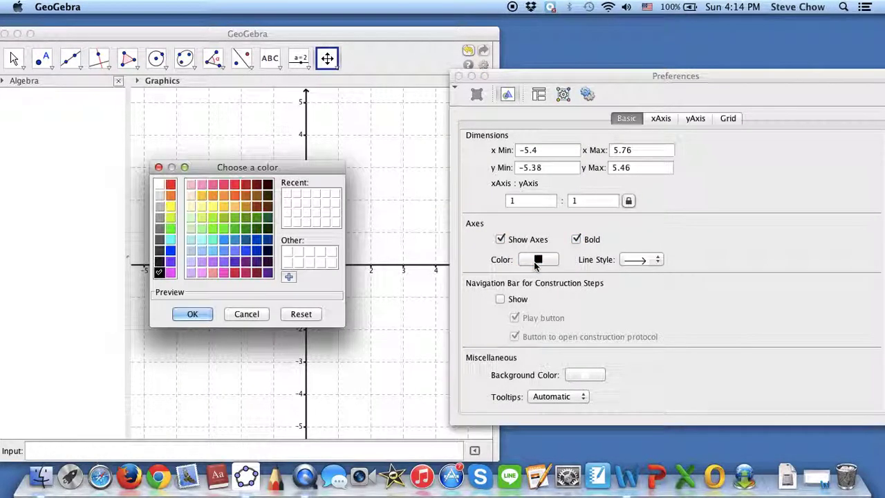
{"action": "left_click", "coordinate": [242, 314]}
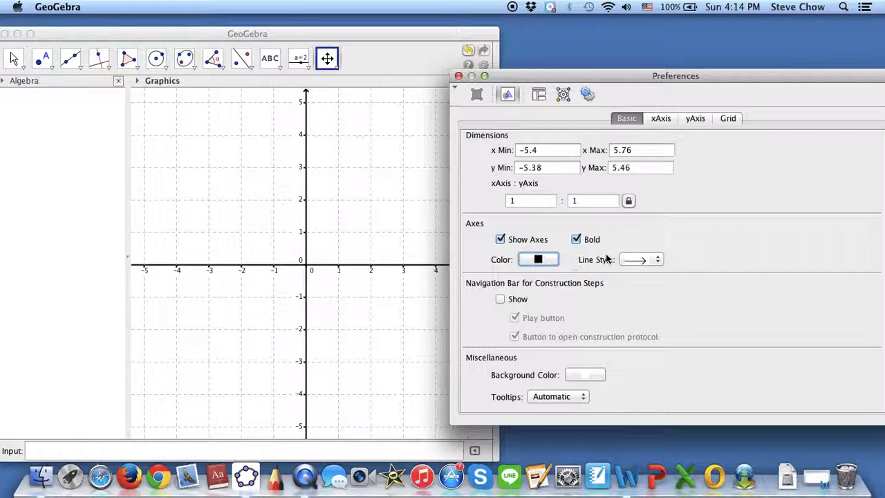
- Keep the axis line style as single arrows after trying double-headed arrows
{"action": "left_click", "coordinate": [633, 262]}
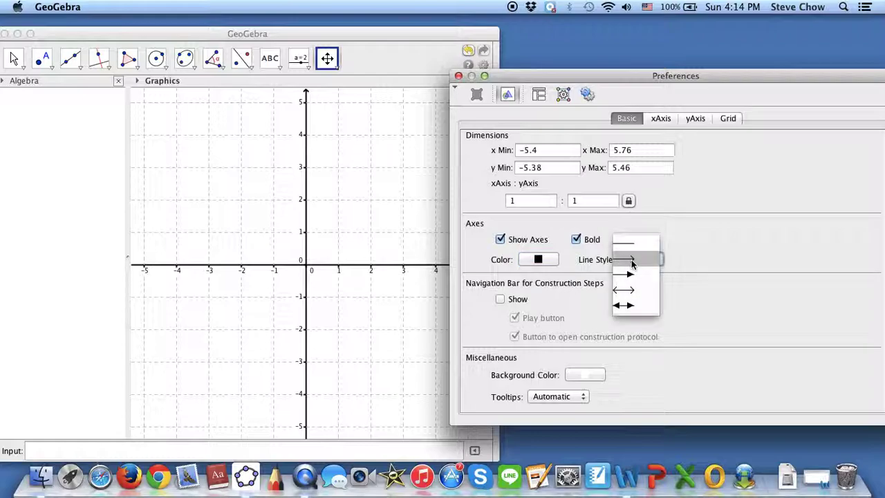
{"action": "left_click", "coordinate": [635, 290]}
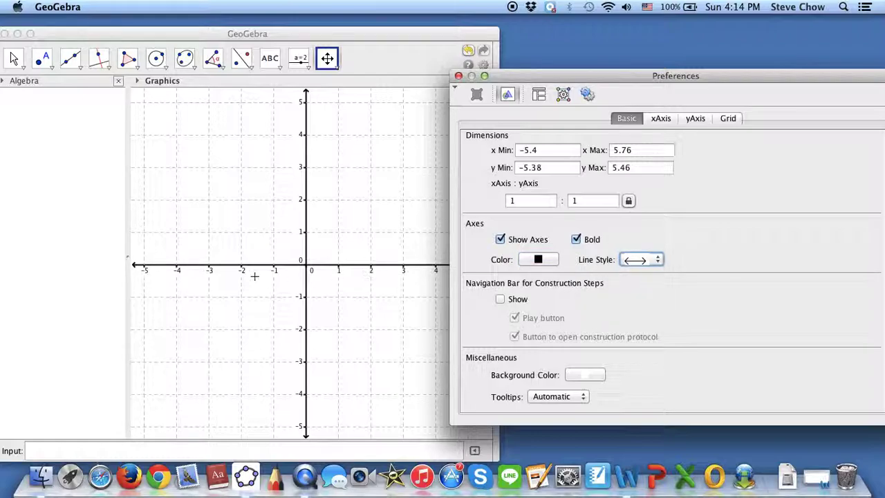
{"action": "left_click", "coordinate": [646, 268]}
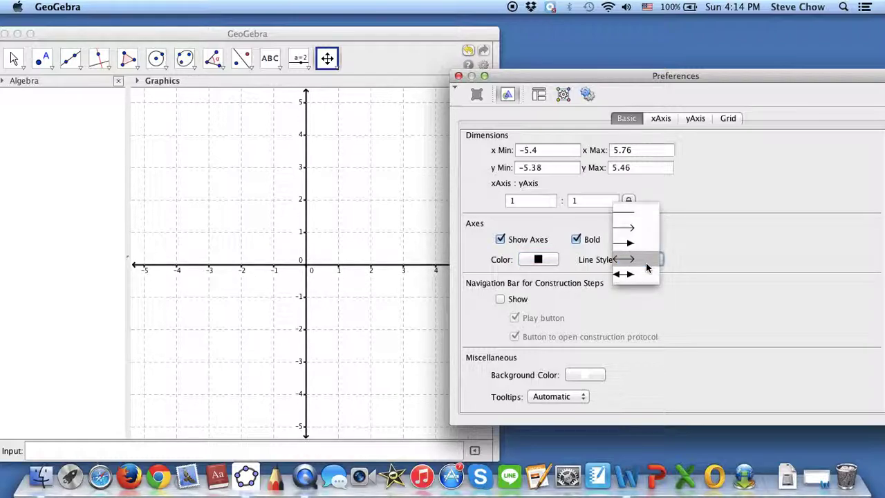
{"action": "left_click", "coordinate": [643, 235]}
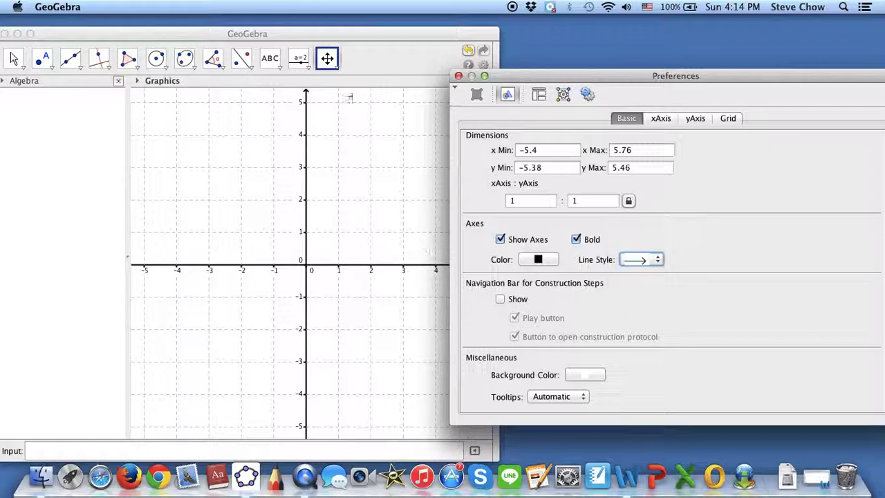
{"action": "left_click_drag", "start_coordinate": [514, 75], "coordinate": [598, 76]}
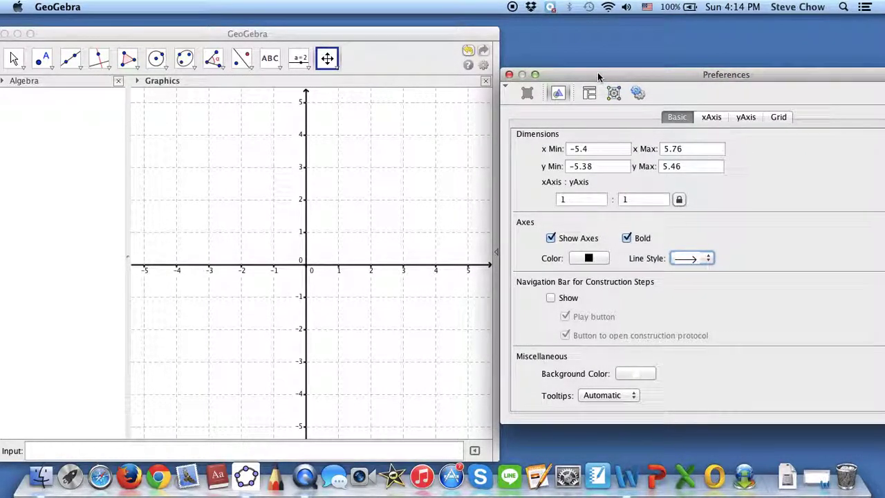
- In the xAxis settings, test positive-only, axis and number visibility, leaving all as before
{"action": "left_click", "coordinate": [710, 118]}
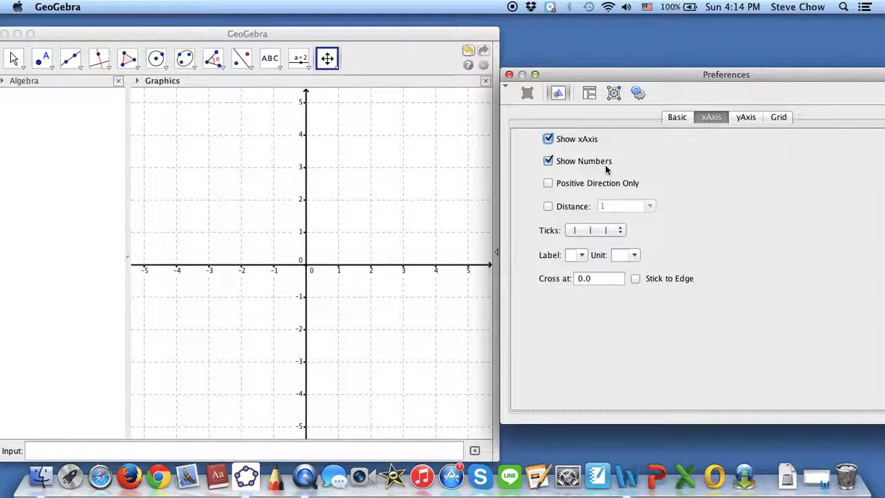
{"action": "left_click", "coordinate": [547, 185]}
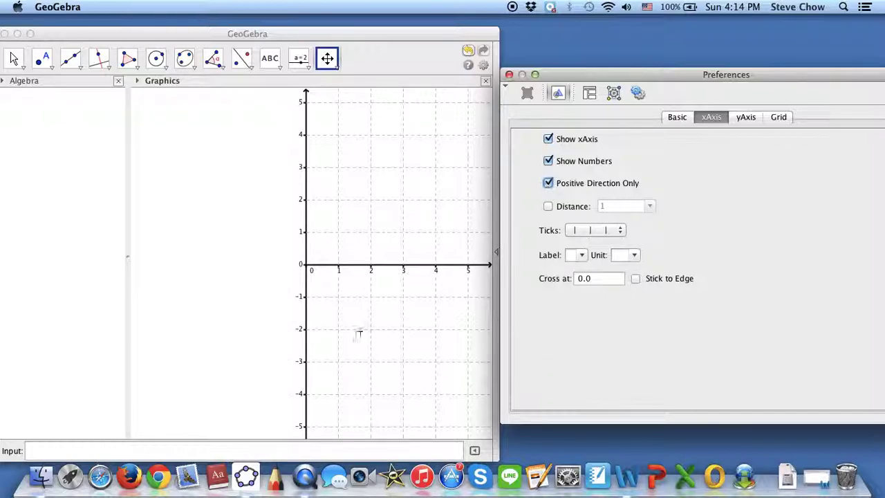
{"action": "left_click", "coordinate": [548, 184]}
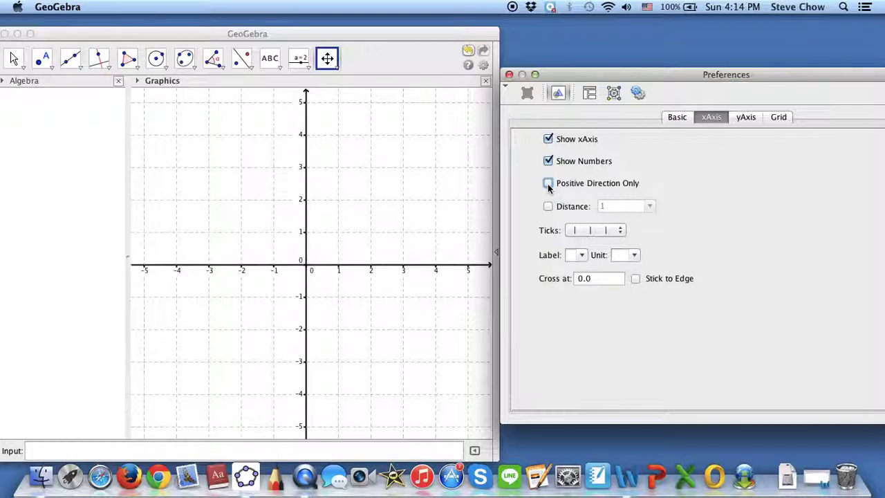
{"action": "left_click", "coordinate": [548, 139]}
{"action": "left_click", "coordinate": [548, 139]}
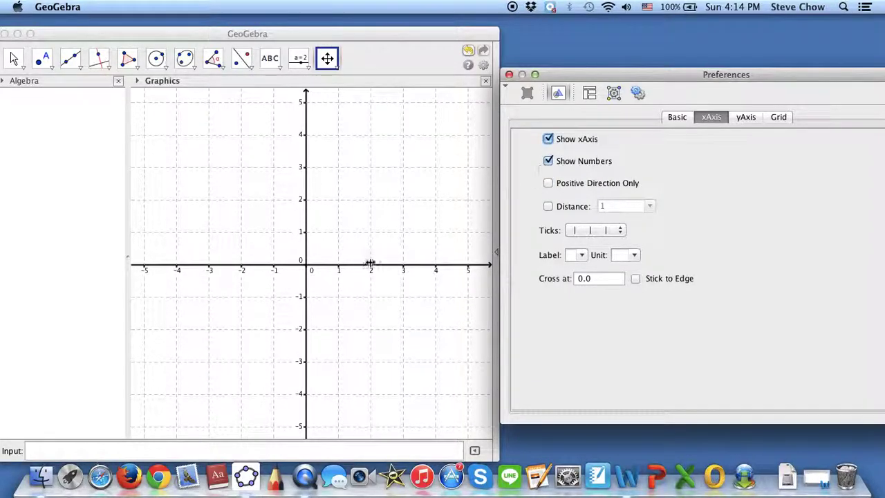
{"action": "left_click", "coordinate": [549, 163]}
{"action": "left_click", "coordinate": [549, 162]}
- Give the x-axis a fixed number distance of 1 instead of π/2
{"action": "left_click", "coordinate": [548, 207]}
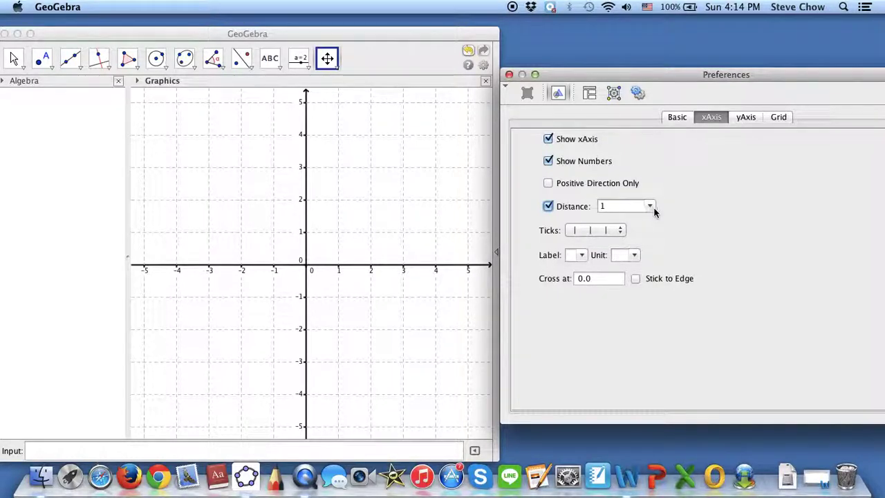
{"action": "left_click", "coordinate": [650, 207]}
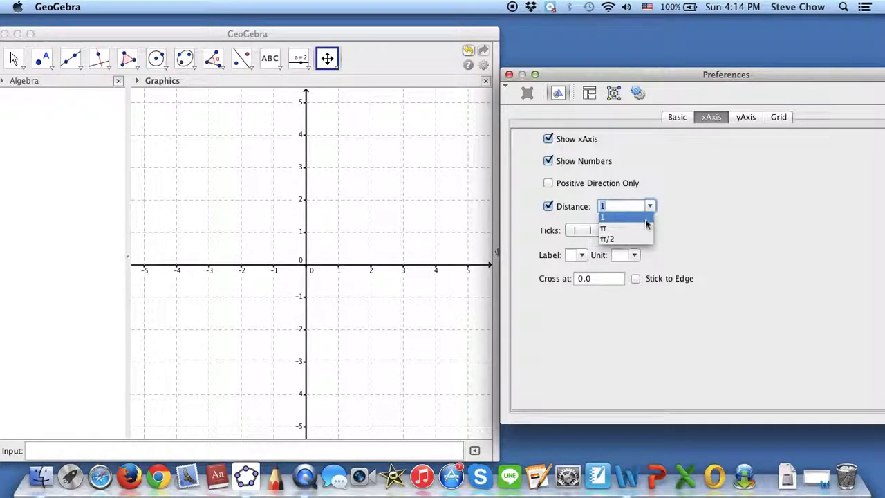
{"action": "left_click", "coordinate": [645, 229]}
{"action": "left_click", "coordinate": [650, 207]}
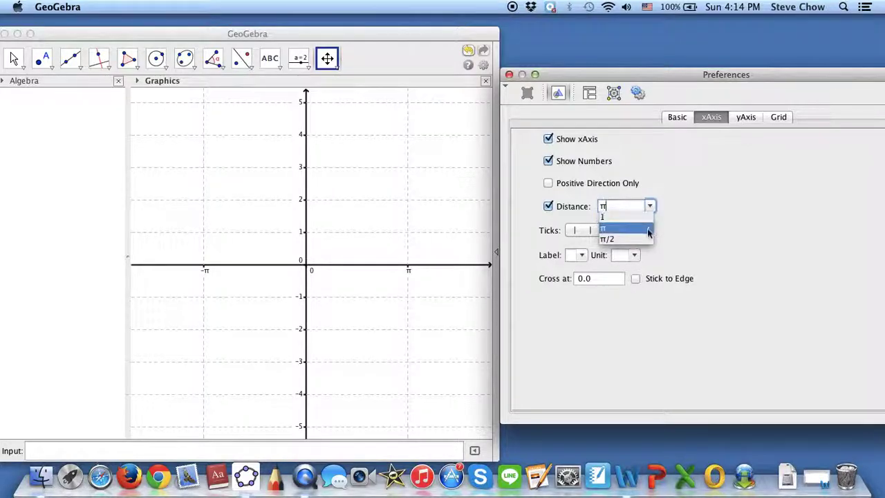
{"action": "left_click", "coordinate": [646, 240]}
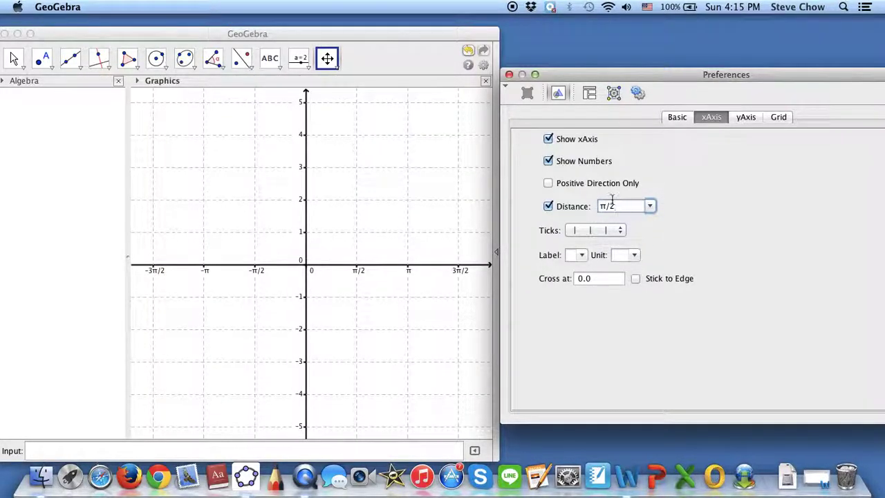
{"action": "left_click", "coordinate": [650, 206]}
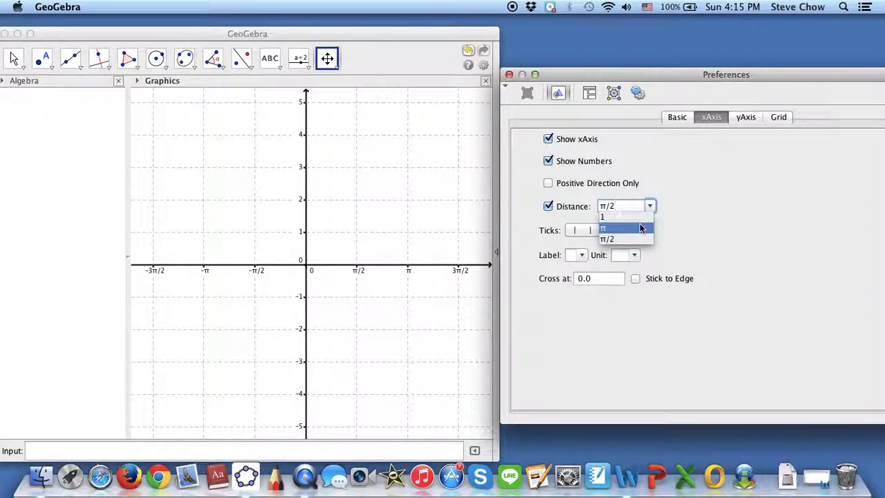
{"action": "left_click", "coordinate": [636, 217]}
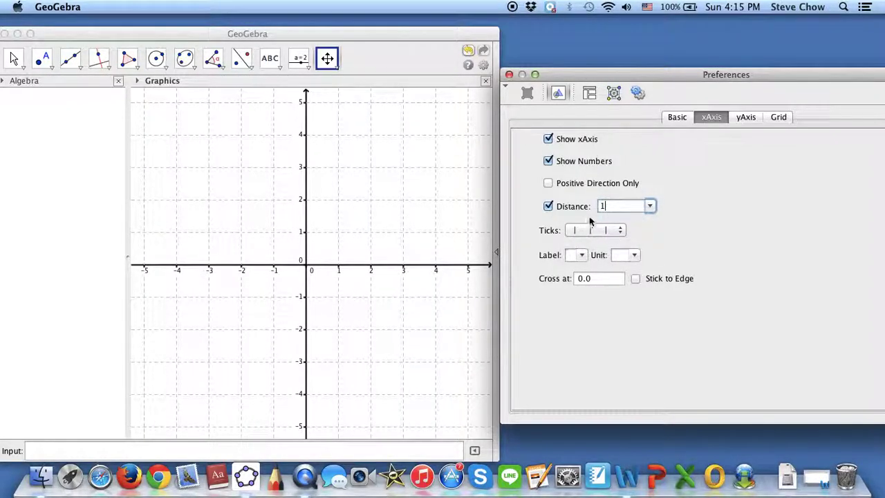
{"action": "left_click", "coordinate": [744, 117]}
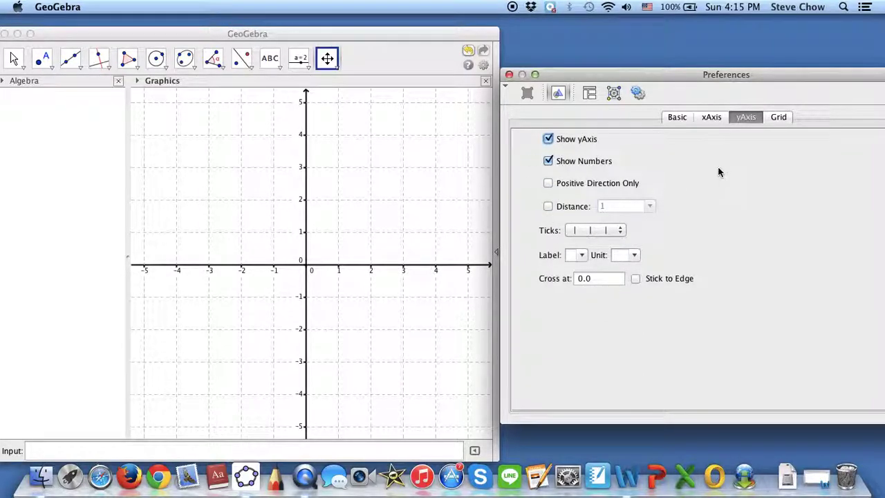
{"action": "left_click", "coordinate": [778, 117]}
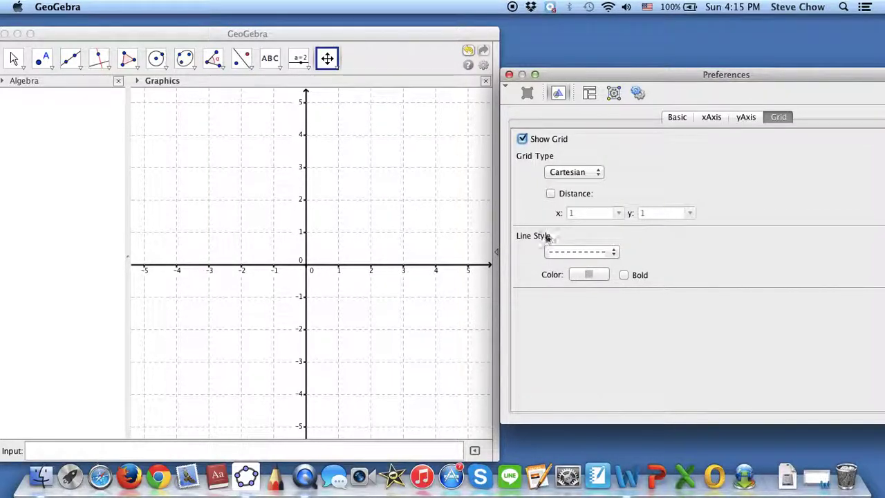
- Colour the grid lines Gray 128, keeping them dashed after trying dotted
{"action": "left_click", "coordinate": [588, 275]}
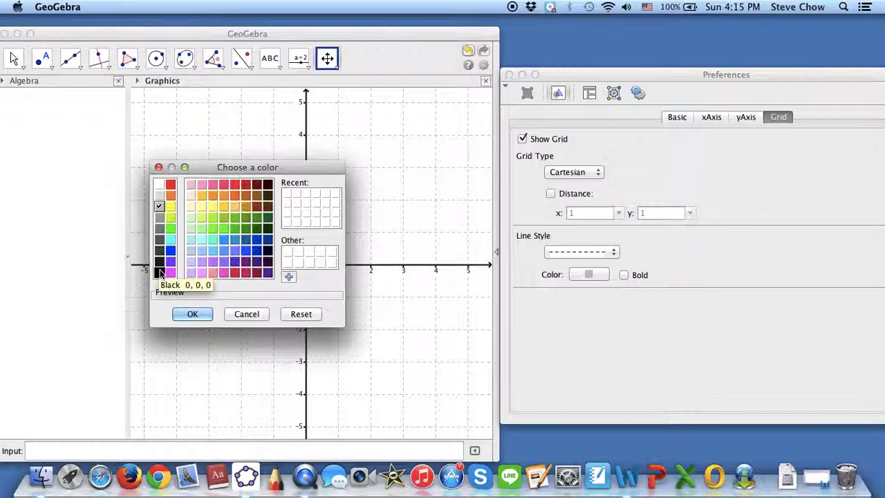
{"action": "left_click", "coordinate": [160, 230]}
{"action": "left_click", "coordinate": [192, 314]}
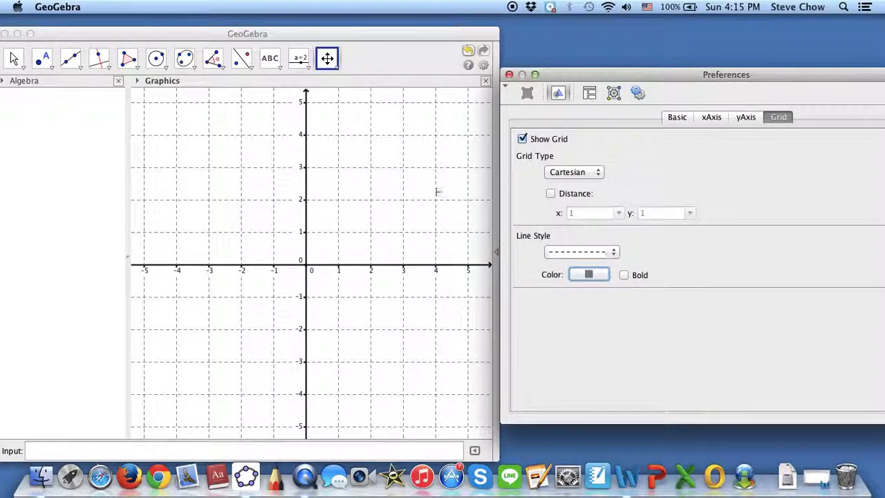
{"action": "left_click", "coordinate": [593, 252]}
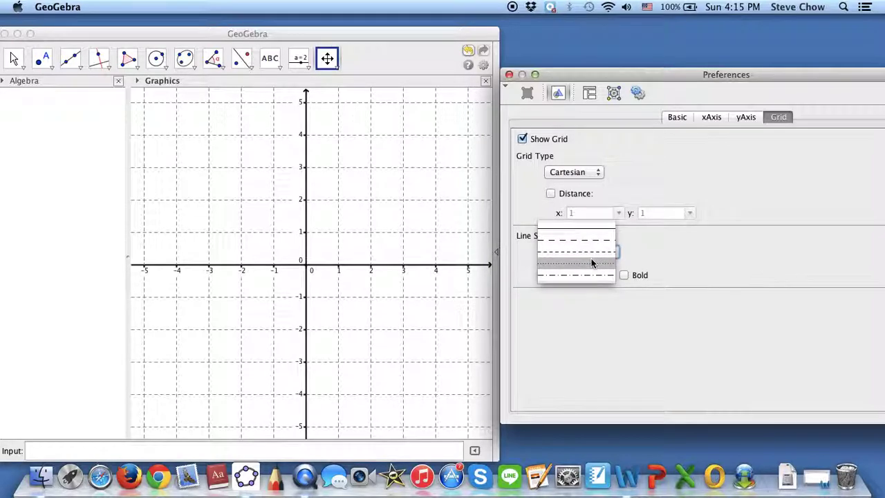
{"action": "left_click", "coordinate": [591, 263]}
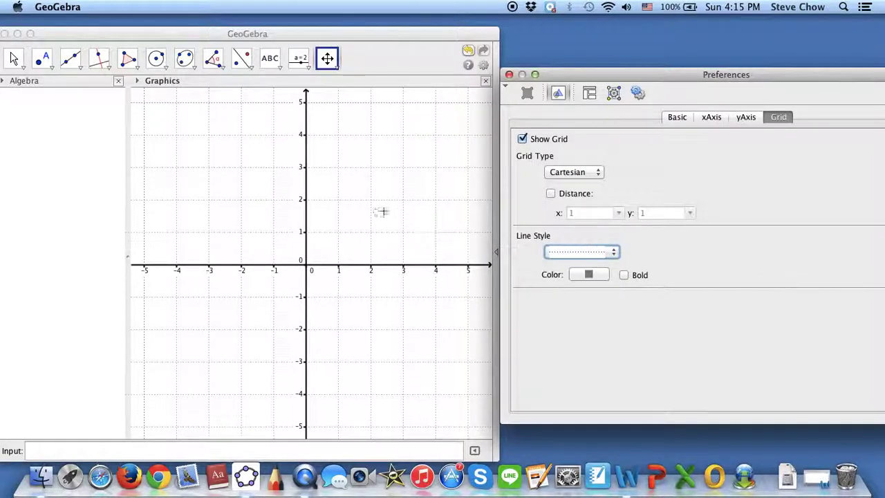
{"action": "left_click", "coordinate": [582, 258]}
{"action": "left_click", "coordinate": [580, 243]}
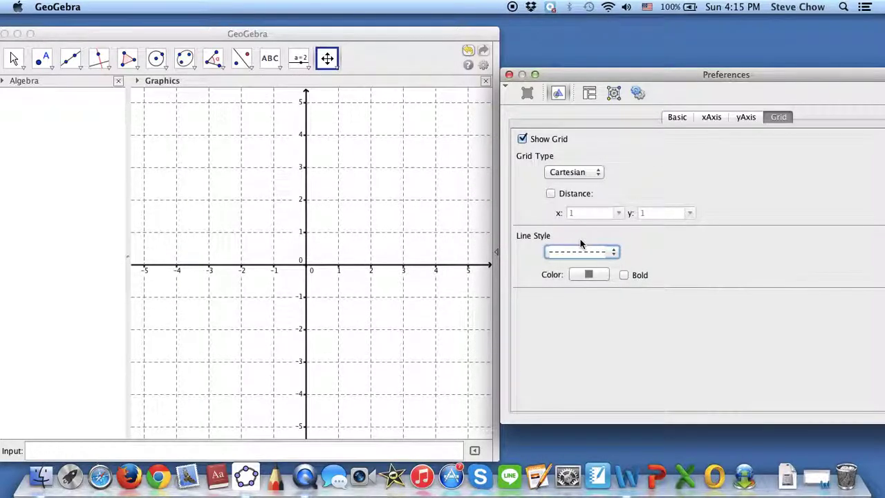
- Keep the grid Cartesian with thin lines after trying polar and bold
{"action": "left_click", "coordinate": [568, 172]}
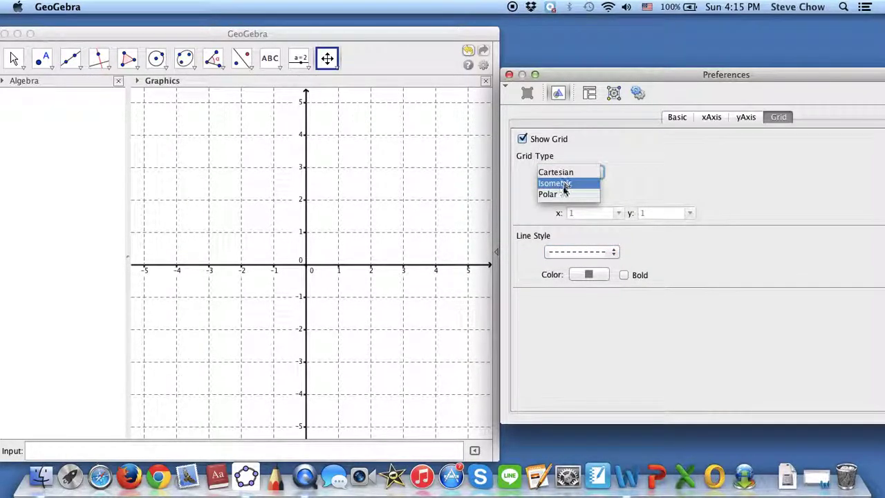
{"action": "left_click", "coordinate": [564, 195]}
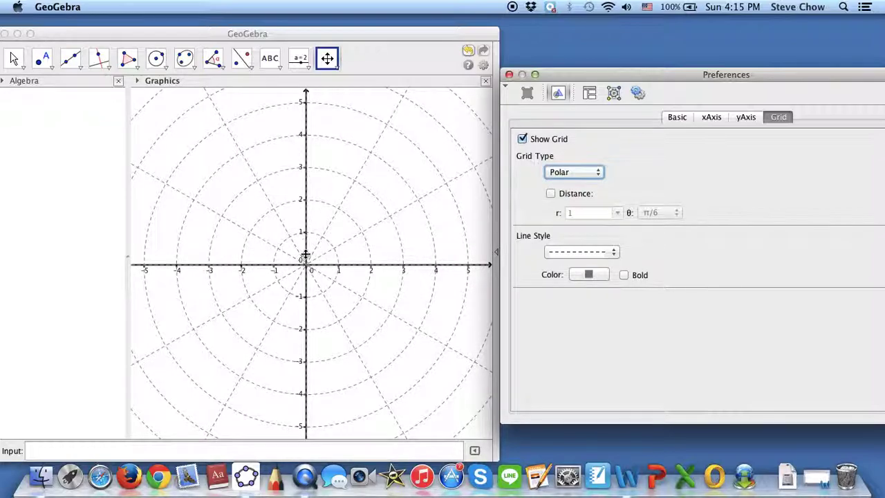
{"action": "left_click", "coordinate": [588, 172]}
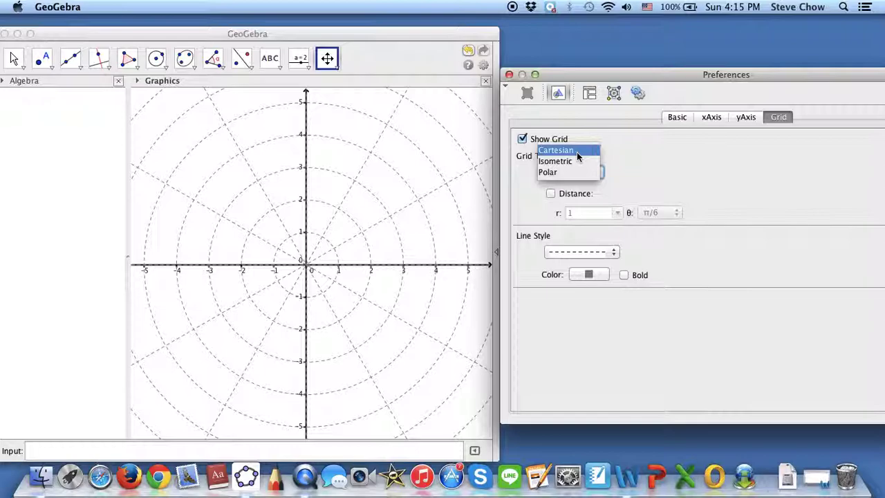
{"action": "left_click", "coordinate": [576, 151]}
{"action": "left_click", "coordinate": [623, 276]}
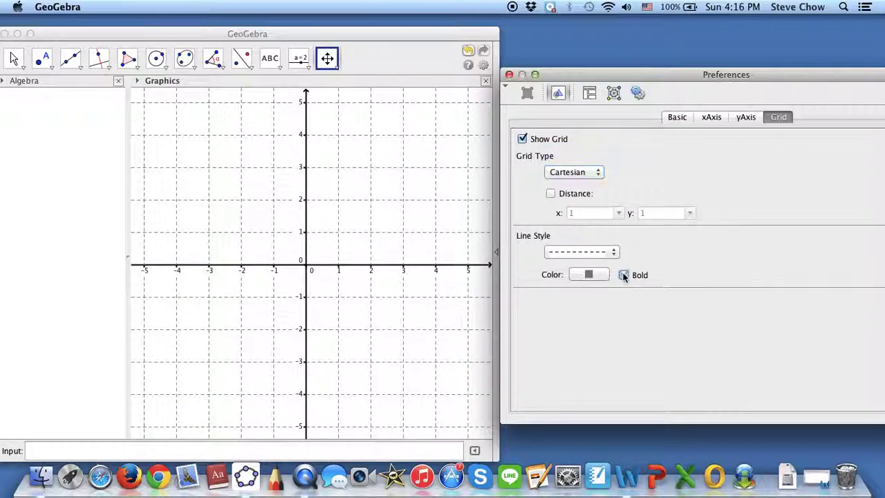
{"action": "left_click", "coordinate": [623, 275]}
- Close the preferences and set GeoGebra's font size to 24 pt
{"action": "left_click", "coordinate": [509, 74]}
{"action": "left_click_drag", "start_coordinate": [389, 34], "coordinate": [466, 28]}
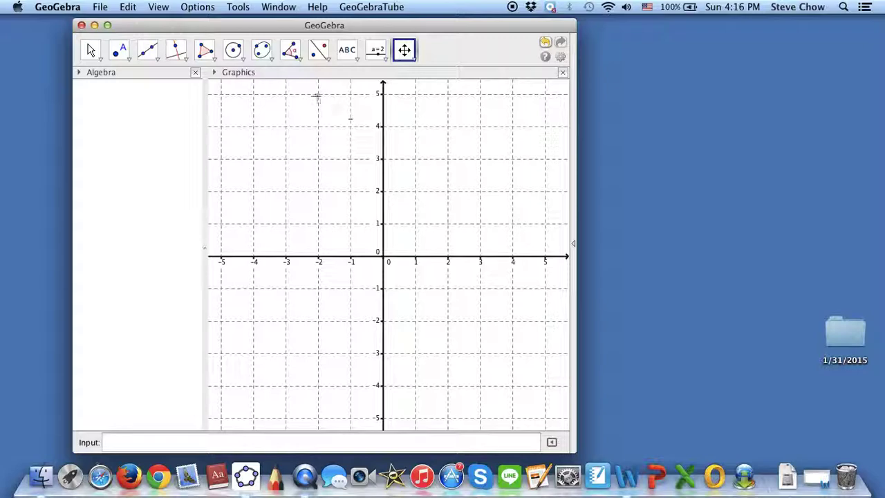
{"action": "left_click", "coordinate": [198, 7]}
{"action": "mouse_move", "coordinate": [217, 75]}
{"action": "mouse_move", "coordinate": [221, 93]}
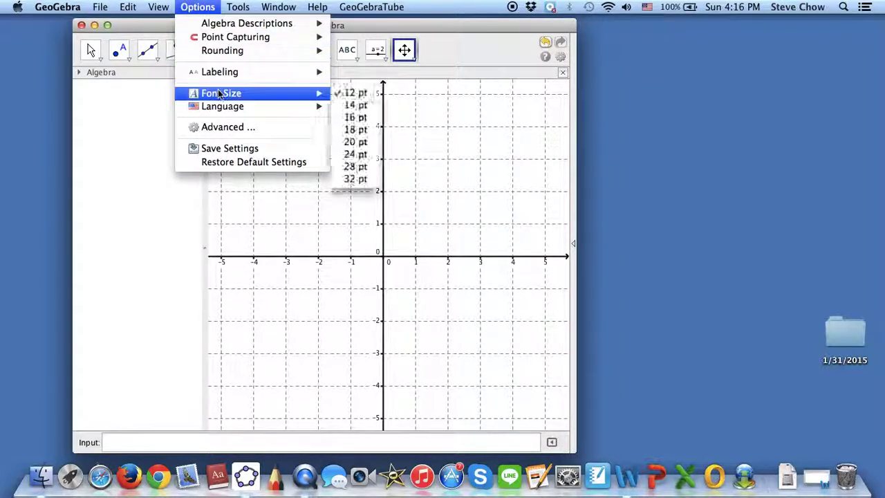
{"action": "left_click", "coordinate": [359, 155]}
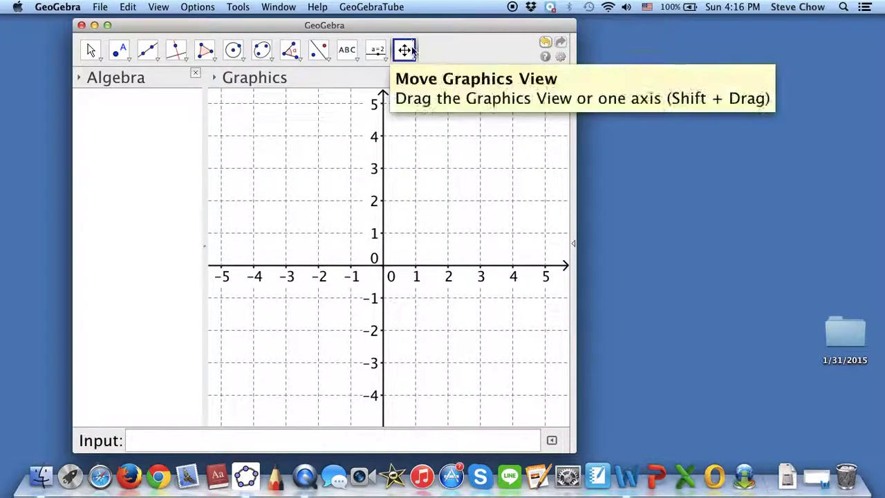
- Zoom and pan the graph so both axes show -4 to 4 centred on the origin
{"action": "left_click_drag", "start_coordinate": [408, 24], "coordinate": [408, 20]}
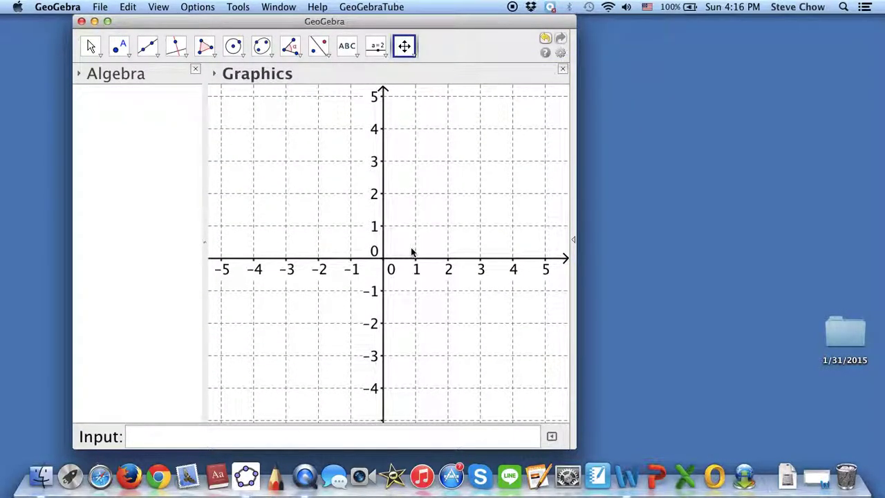
{"action": "left_click_drag", "start_coordinate": [411, 250], "coordinate": [411, 248]}
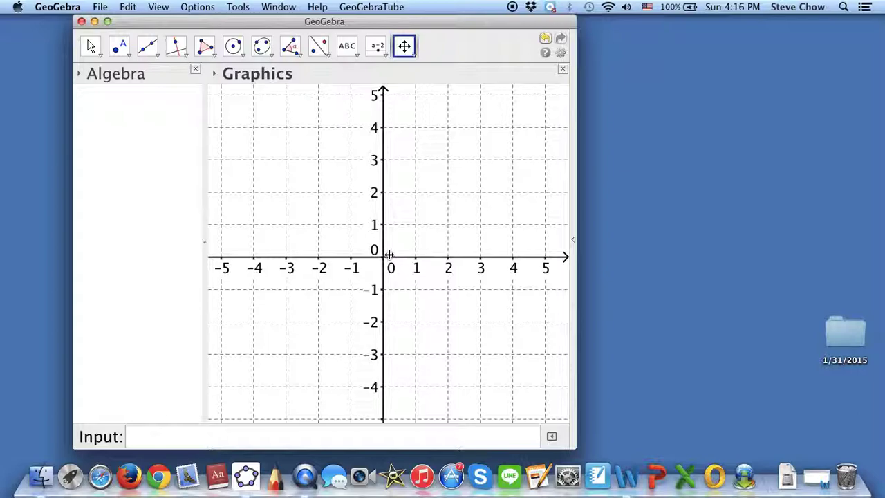
{"action": "scroll", "coordinate": [389, 255], "scroll_direction": "down", "scroll_amount": 4}
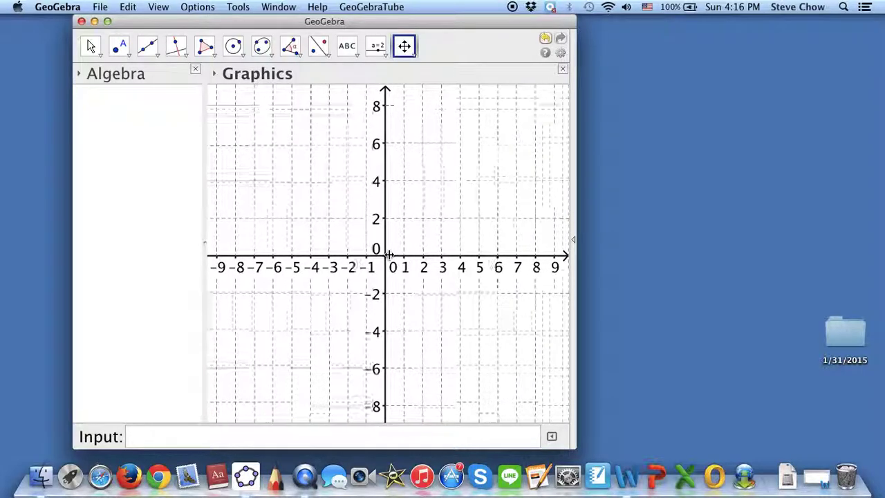
{"action": "scroll", "coordinate": [390, 254], "scroll_direction": "up", "scroll_amount": 6}
{"action": "scroll", "coordinate": [389, 254], "scroll_direction": "down", "scroll_amount": 4}
{"action": "scroll", "coordinate": [389, 254], "scroll_direction": "up", "scroll_amount": 2}
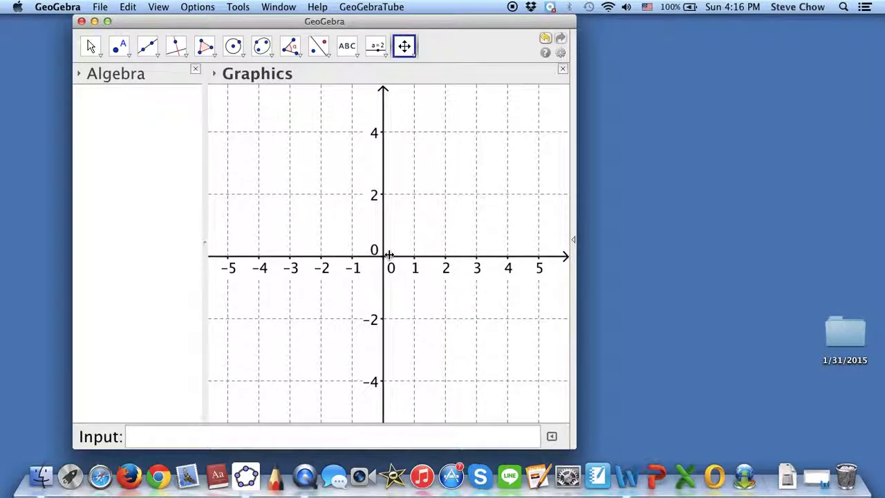
{"action": "left_click_drag", "start_coordinate": [399, 249], "coordinate": [417, 236]}
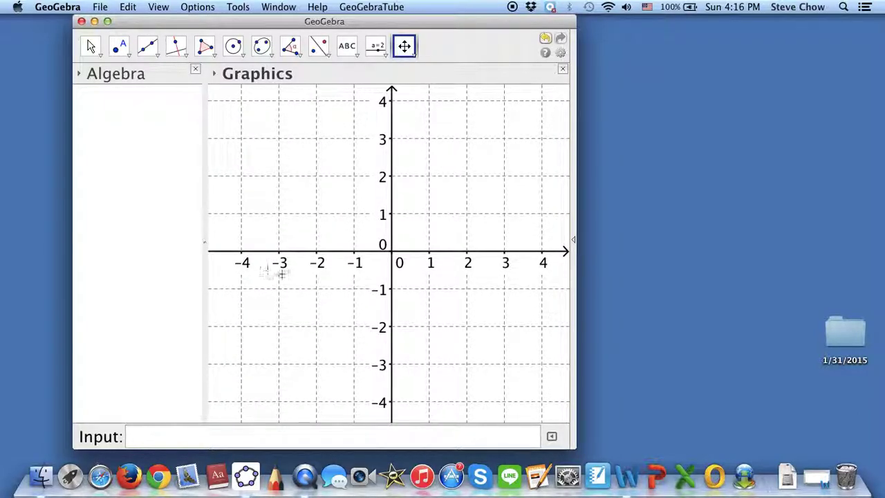
{"action": "left_click_drag", "start_coordinate": [298, 302], "coordinate": [292, 305]}
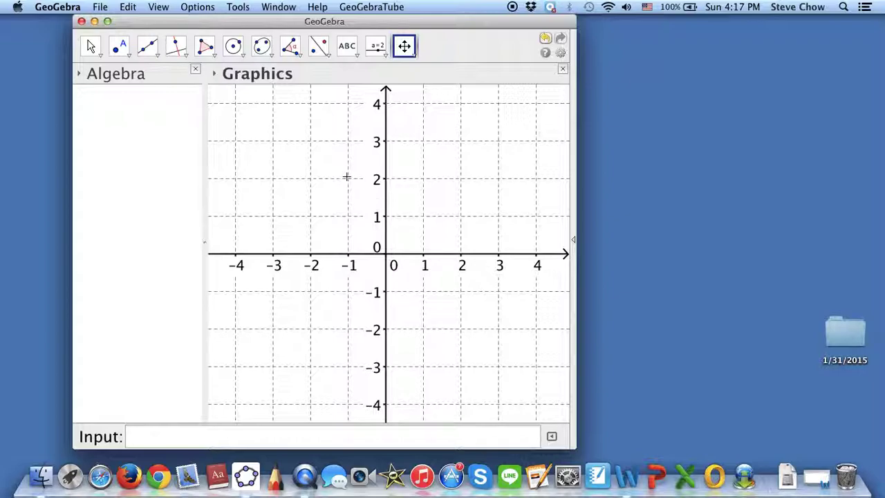
- Save the current settings as defaults, then quit GeoGebra, choosing to save changes
{"action": "left_click", "coordinate": [199, 10]}
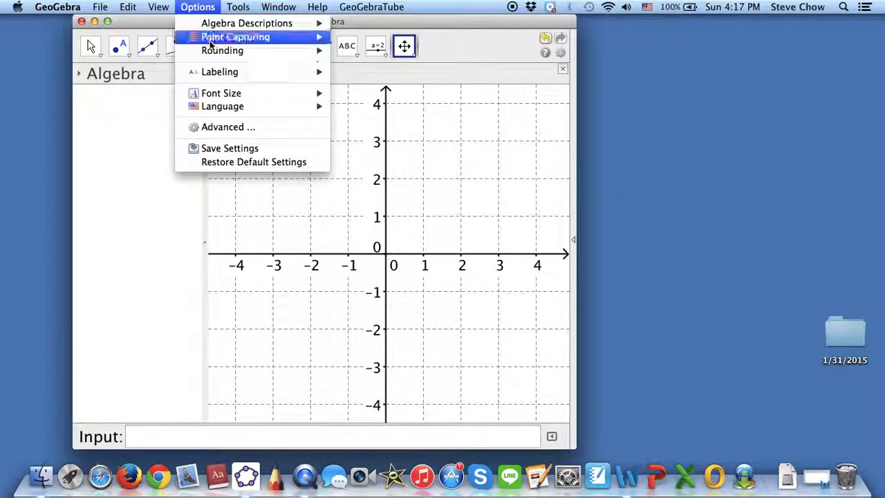
{"action": "left_click", "coordinate": [231, 149]}
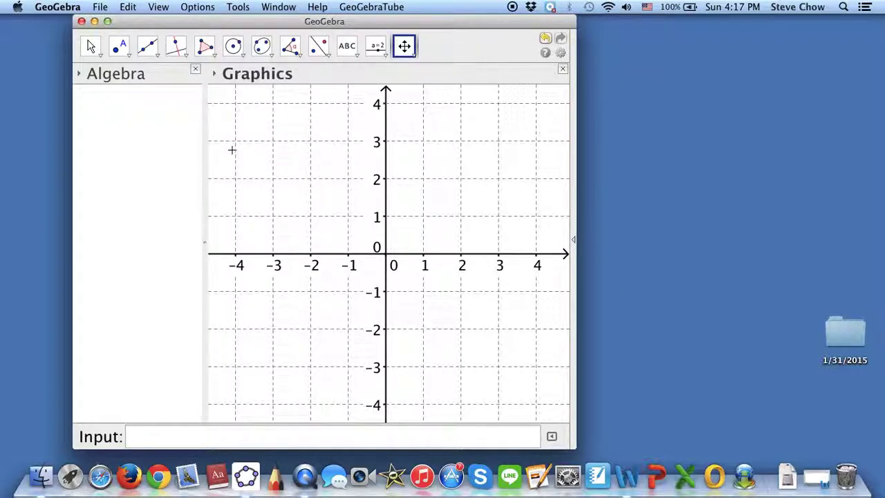
{"action": "key", "text": "super+q"}
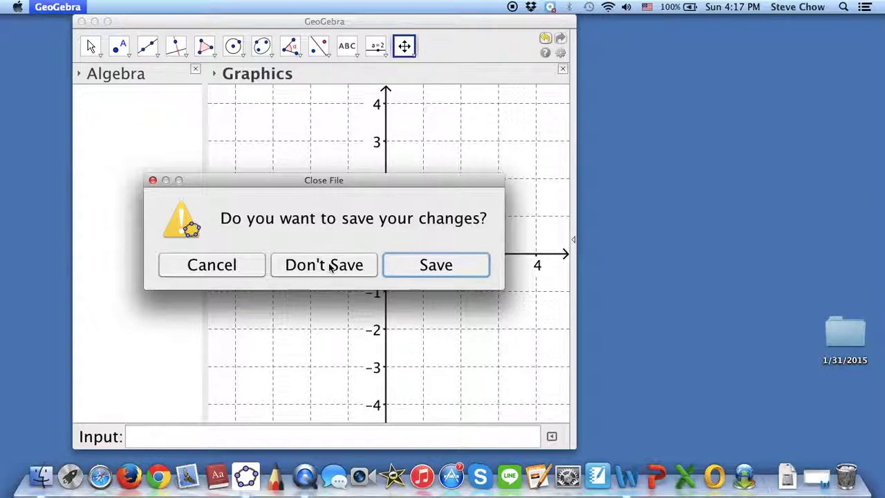
{"action": "left_click", "coordinate": [446, 266]}
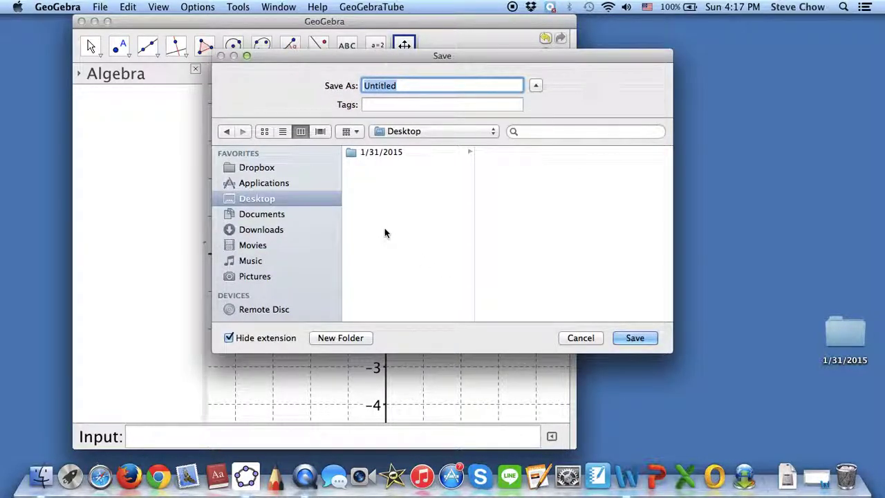
- Save the file as '4 x 4 graph paper' on the Desktop
{"action": "type", "text": "gra"}
{"action": "key", "text": "BackSpace"}
{"action": "key", "text": "BackSpace"}
{"action": "key", "text": "BackSpace"}
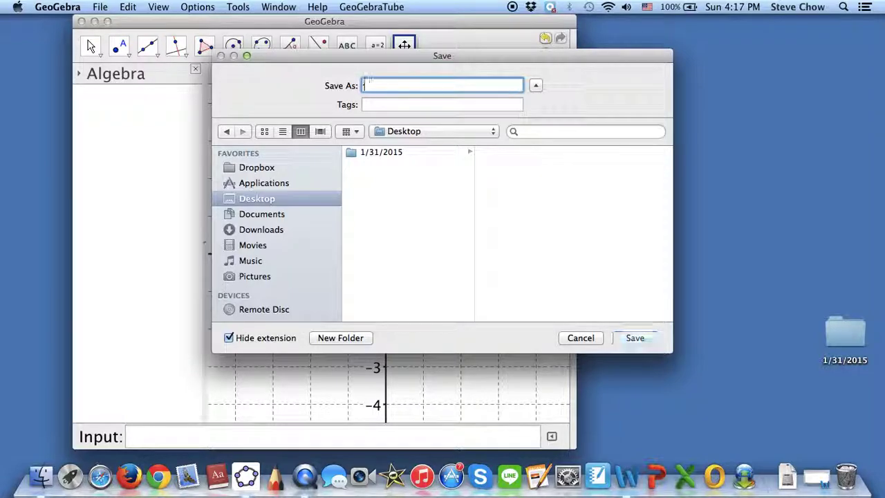
{"action": "type", "text": "4 x 4 "}
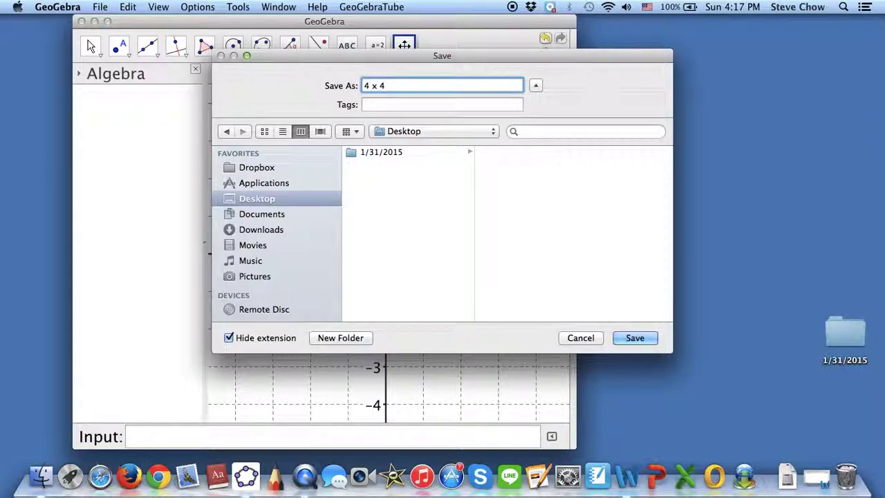
{"action": "type", "text": "graph paper"}
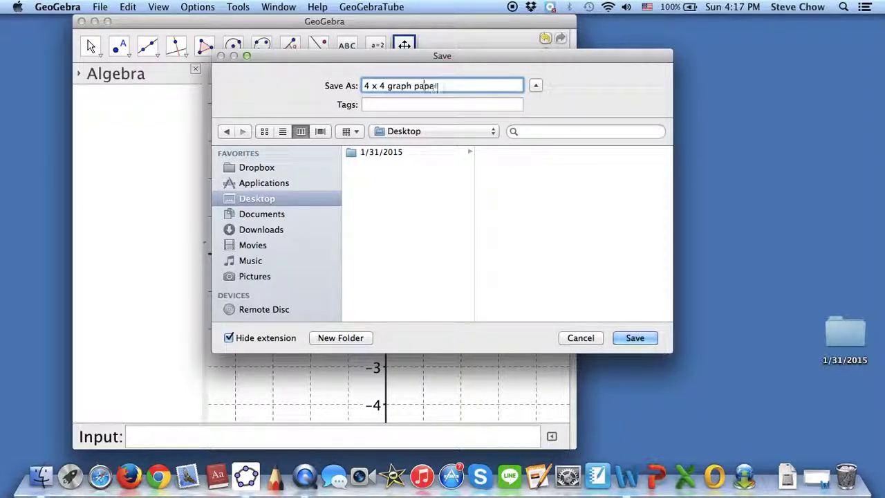
{"action": "key", "text": "Return"}
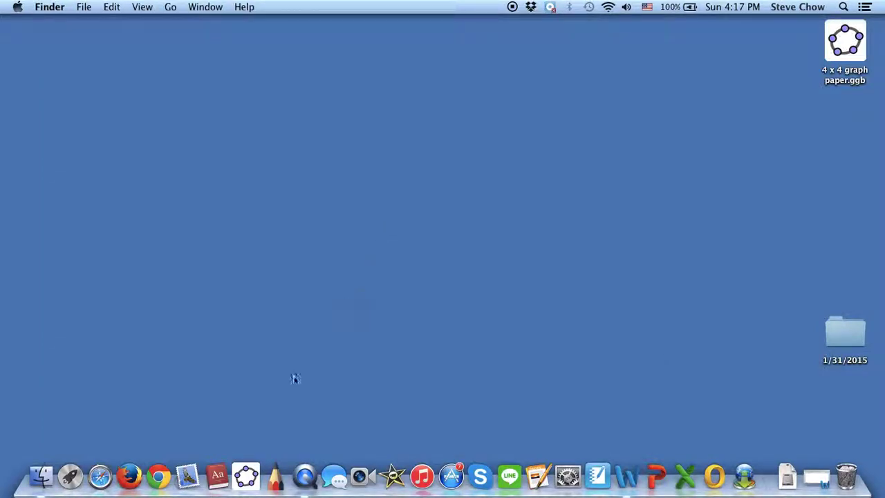
- Relaunch GeoGebra, dismiss the Perspectives panel, and move the window toward the left
{"action": "left_click", "coordinate": [251, 477]}
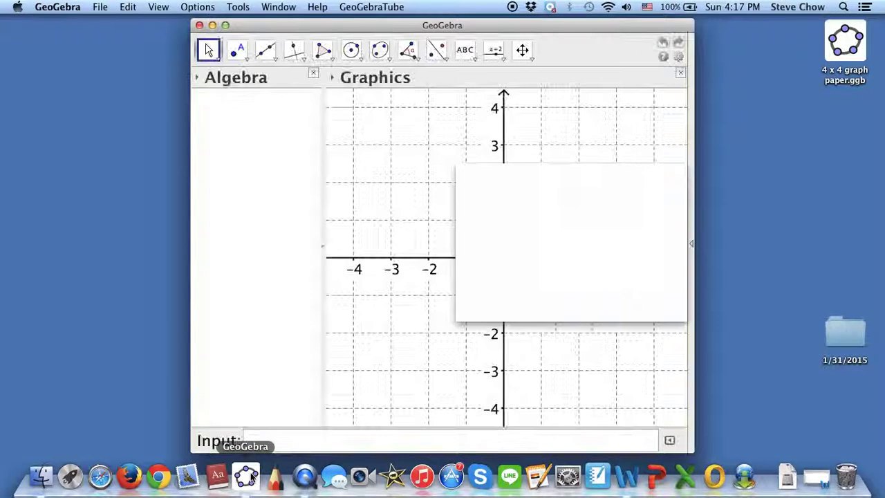
{"action": "left_click", "coordinate": [396, 372]}
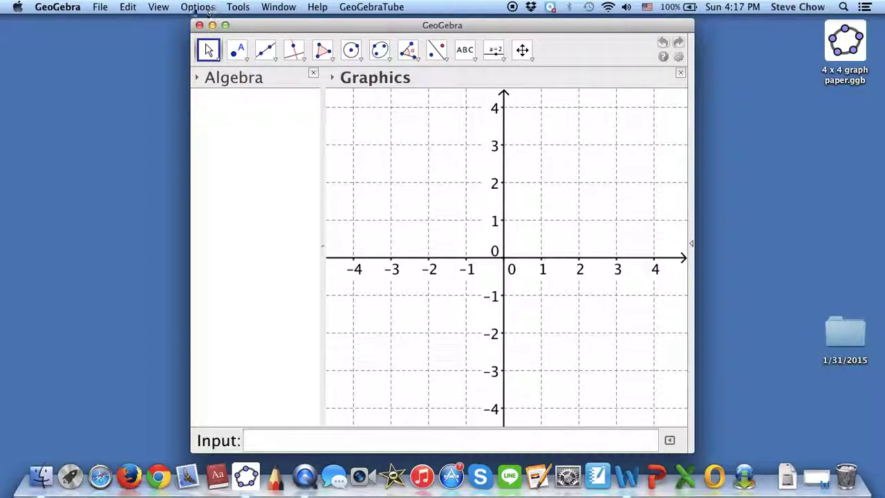
{"action": "left_click_drag", "start_coordinate": [299, 26], "coordinate": [262, 27]}
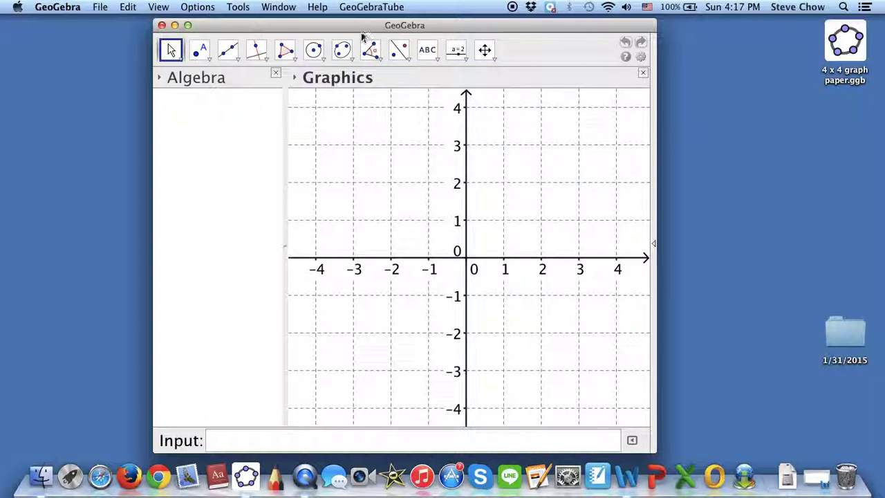
{"action": "left_click_drag", "start_coordinate": [363, 26], "coordinate": [280, 22]}
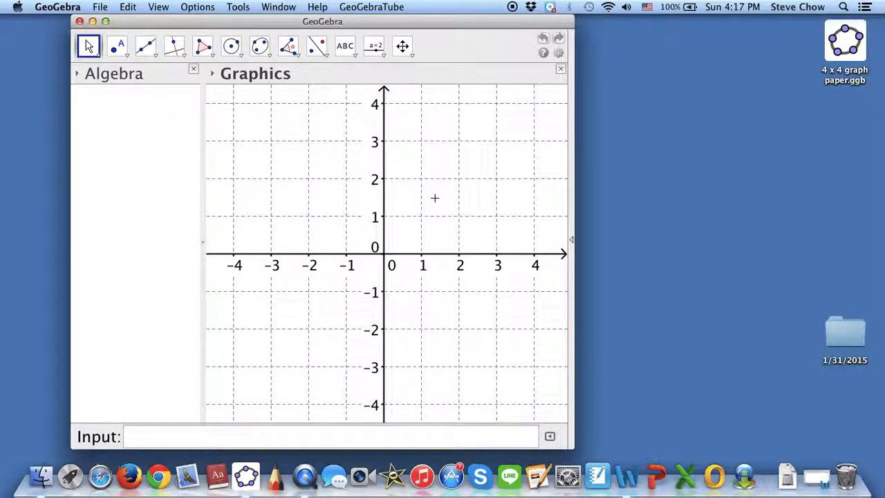
- Save the graphics view picture to the Desktop as '4x4 graph paper.png' (300 dpi, transparent)
{"action": "left_click", "coordinate": [100, 7]}
{"action": "mouse_move", "coordinate": [121, 153]}
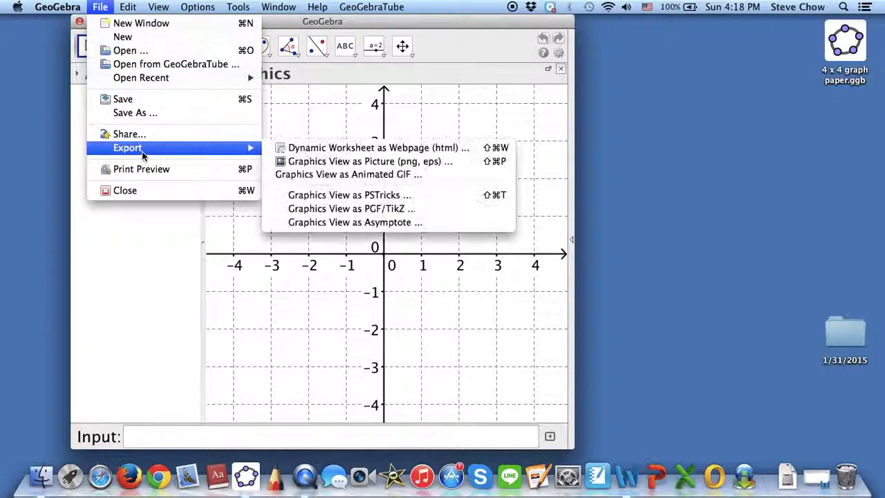
{"action": "left_click", "coordinate": [315, 162]}
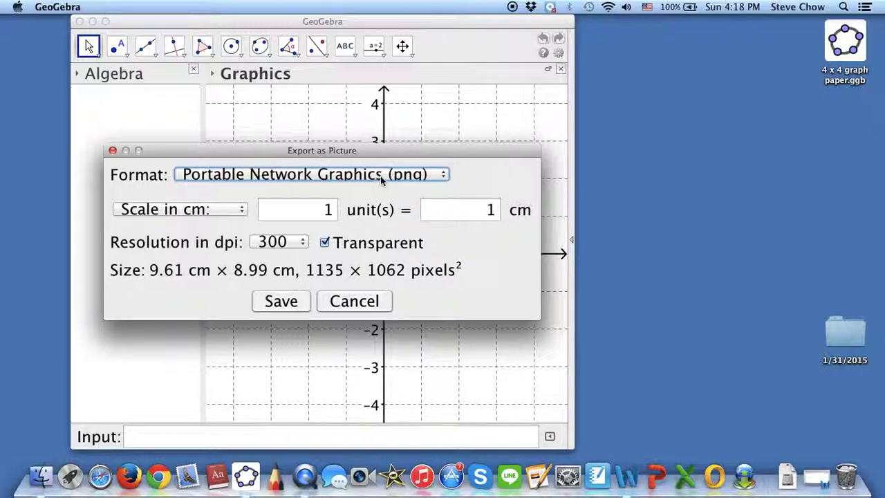
{"action": "left_click", "coordinate": [280, 302]}
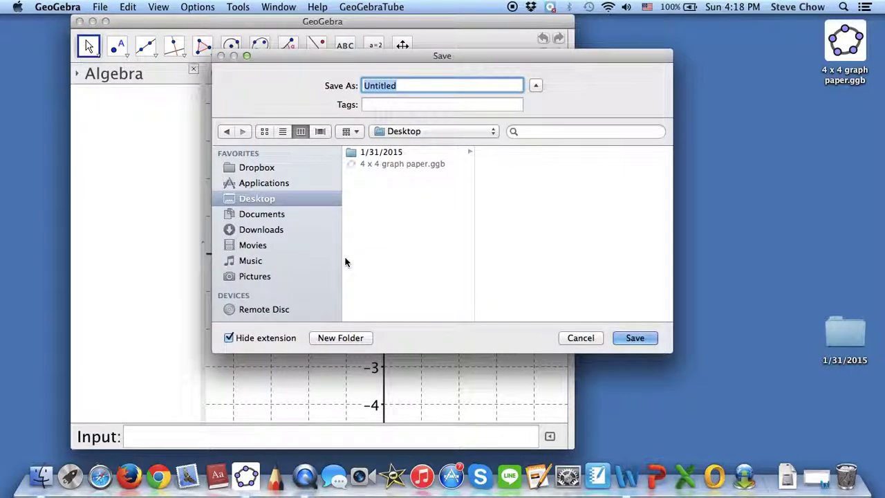
{"action": "type", "text": "4 x 4"}
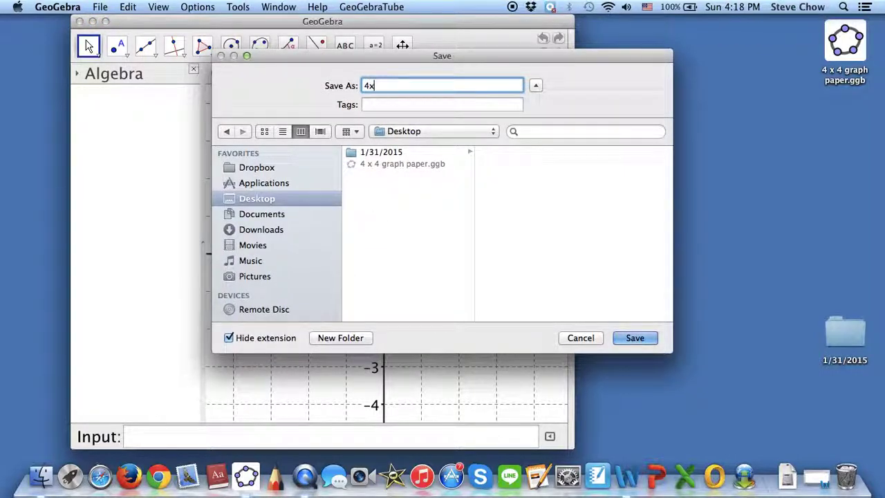
{"action": "type", "text": " graph paper"}
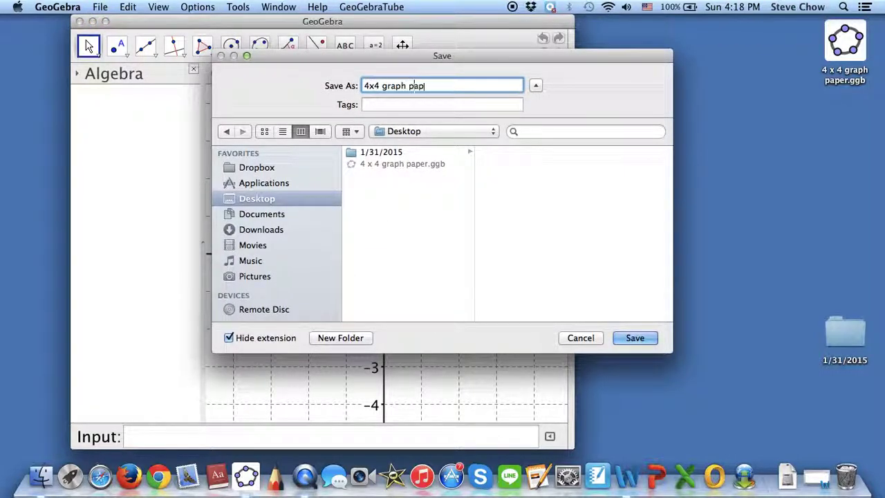
{"action": "key", "text": "Return"}
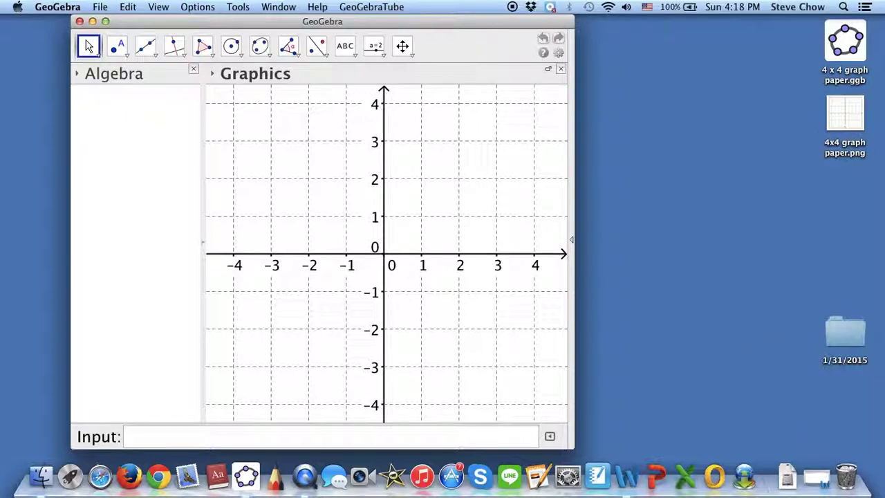
- Bring Word back and insert the '4x4 graph paper' PNG from the Desktop into Document1
{"action": "left_click", "coordinate": [816, 477]}
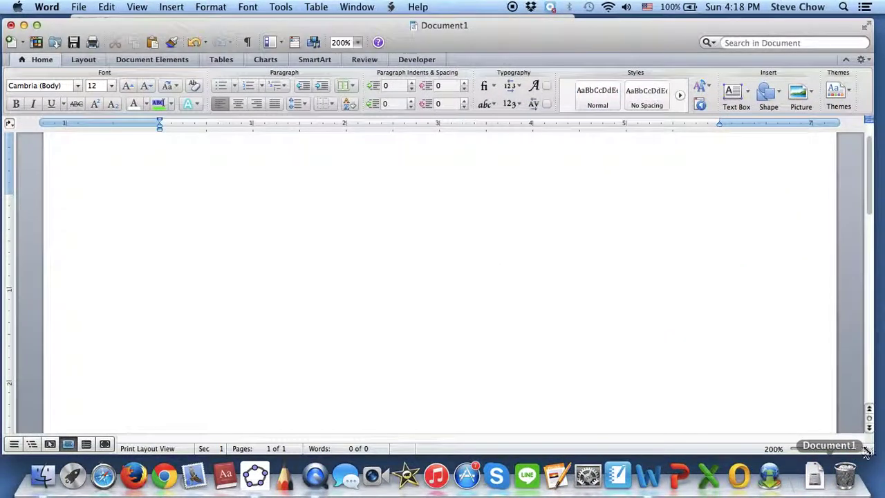
{"action": "left_click_drag", "start_coordinate": [866, 451], "coordinate": [665, 454]}
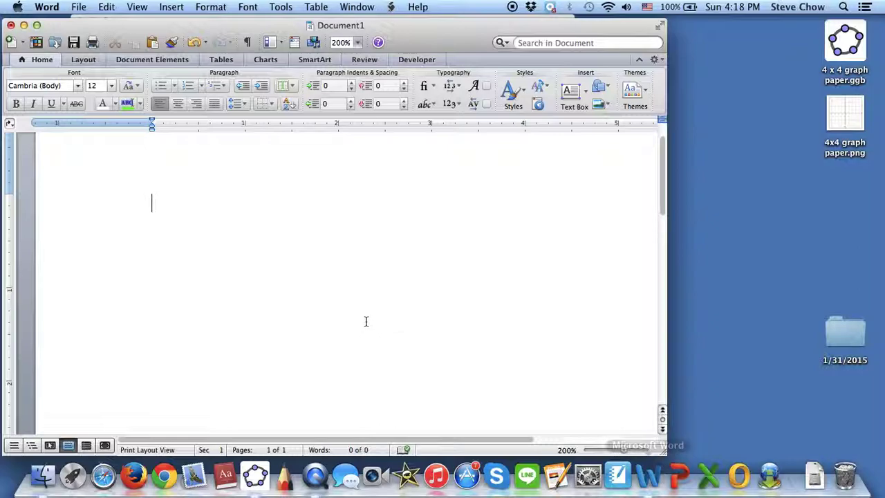
{"action": "left_click", "coordinate": [170, 7]}
{"action": "mouse_move", "coordinate": [221, 220]}
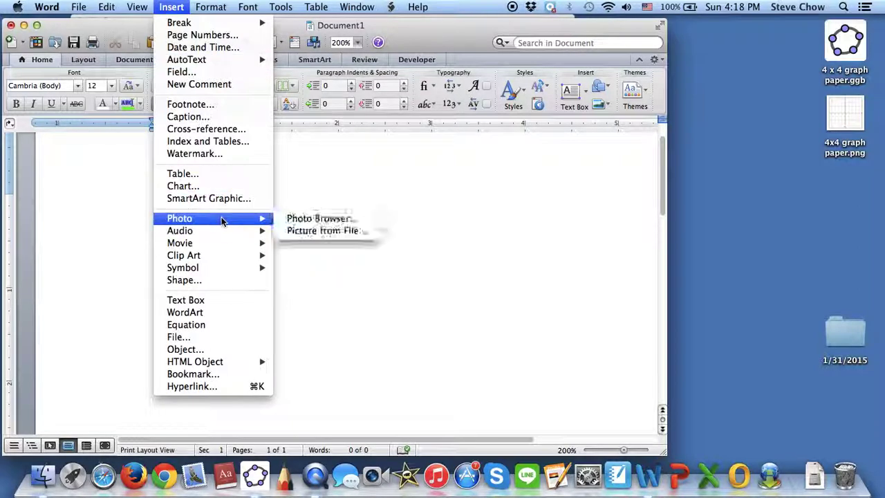
{"action": "left_click", "coordinate": [301, 230]}
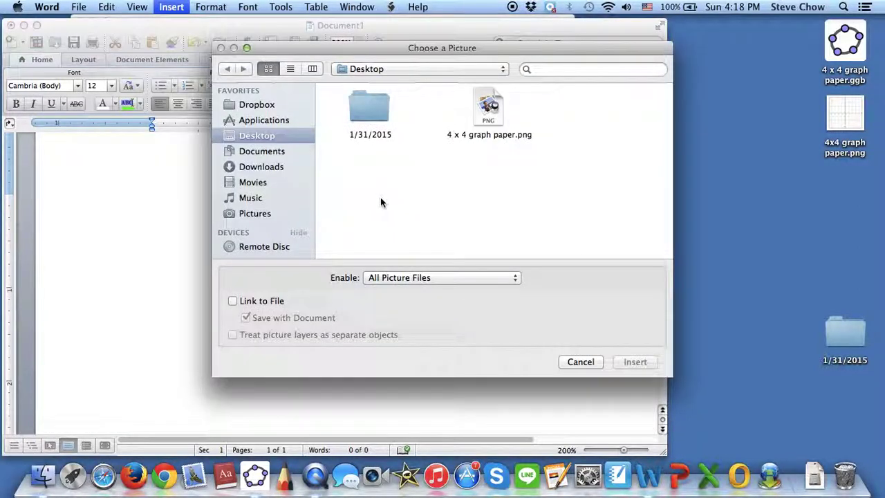
{"action": "double_click", "coordinate": [603, 118]}
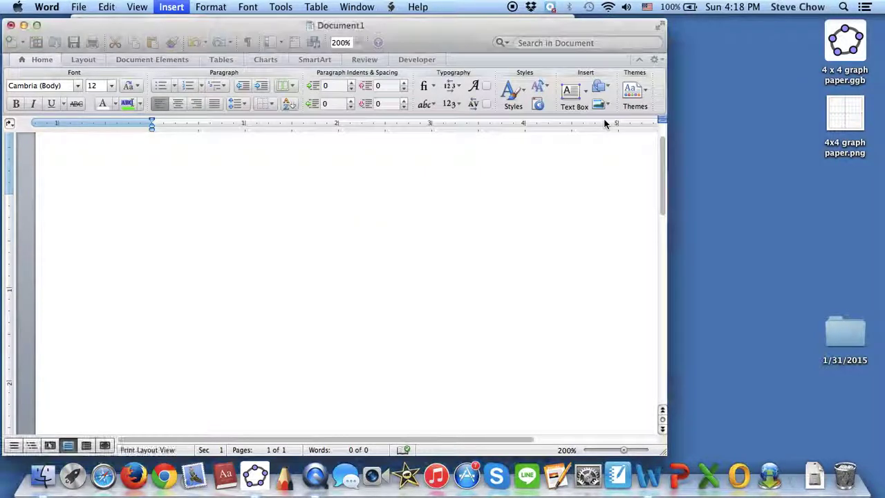
- Resize the graph picture down to about 2 inches tall by 2.14 inches wide
{"action": "scroll", "coordinate": [496, 221], "scroll_direction": "down", "scroll_amount": 5}
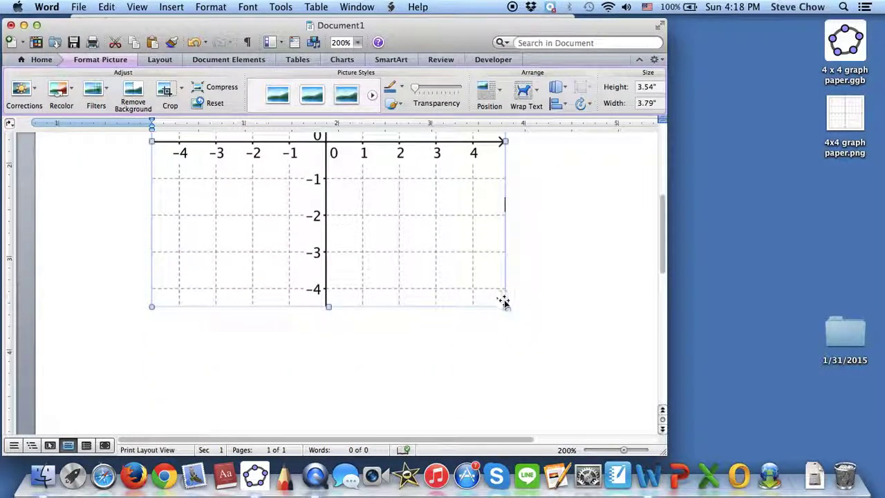
{"action": "left_click_drag", "start_coordinate": [505, 306], "coordinate": [356, 223]}
{"action": "scroll", "coordinate": [404, 271], "scroll_direction": "up", "scroll_amount": 2}
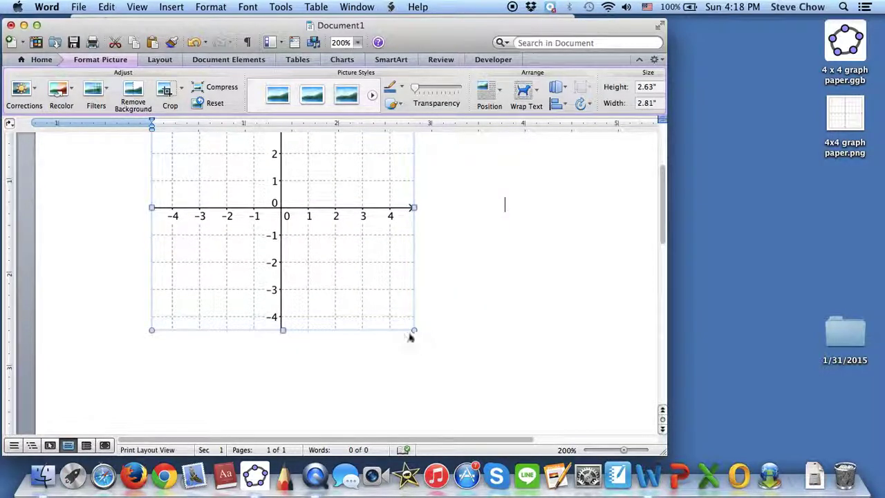
{"action": "left_click_drag", "start_coordinate": [412, 330], "coordinate": [351, 269]}
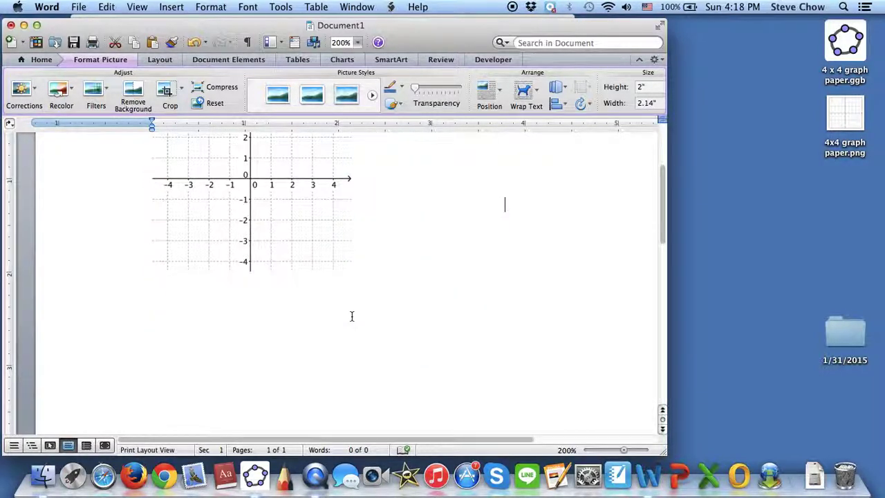
{"action": "left_click", "coordinate": [352, 316]}
{"action": "left_click", "coordinate": [182, 263]}
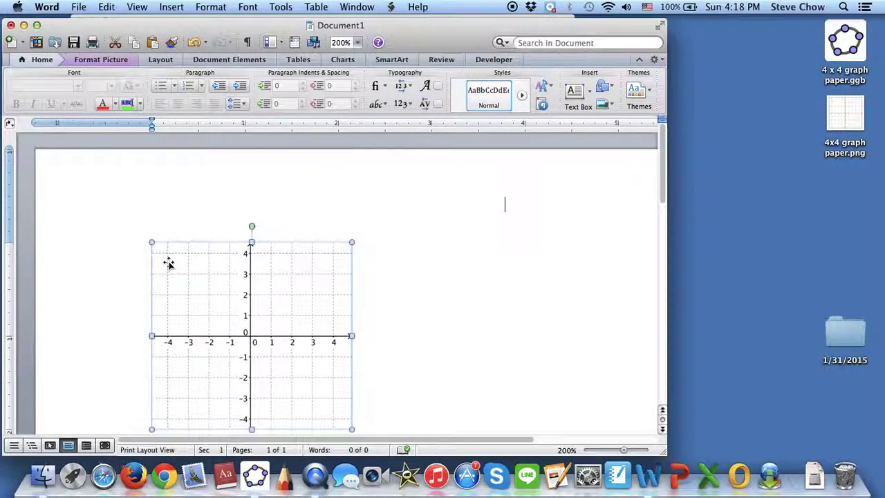
{"action": "scroll", "coordinate": [325, 230], "scroll_direction": "down", "scroll_amount": 4}
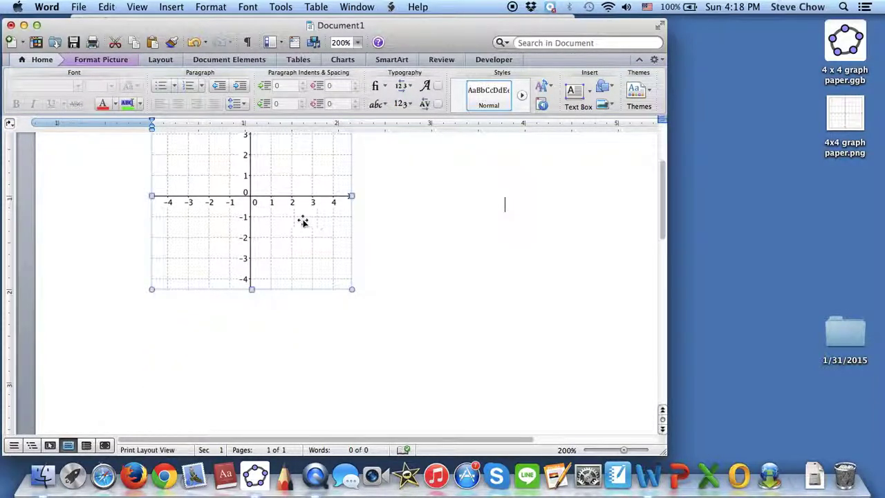
- Type the caption 'graph y=2x+1' above the picture, leaving the graph on the line beneath it
{"action": "left_click", "coordinate": [385, 276]}
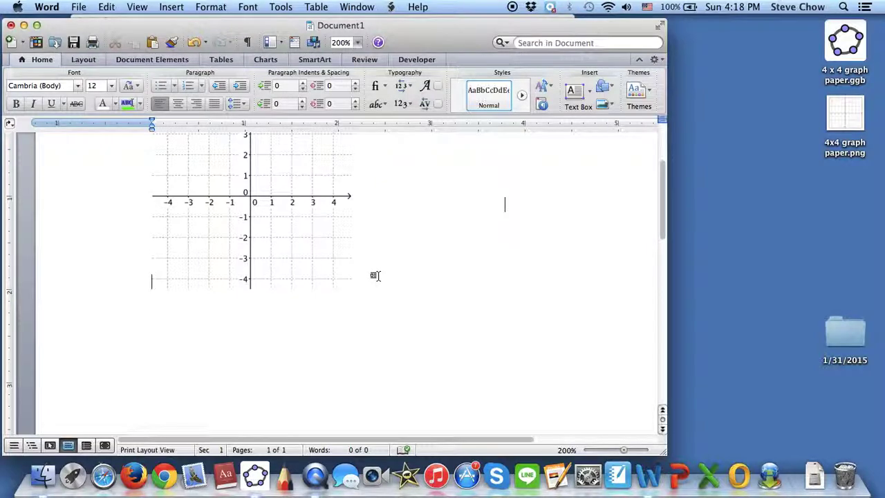
{"action": "scroll", "coordinate": [377, 274], "scroll_direction": "up", "scroll_amount": 3}
{"action": "type", "text": "grap"}
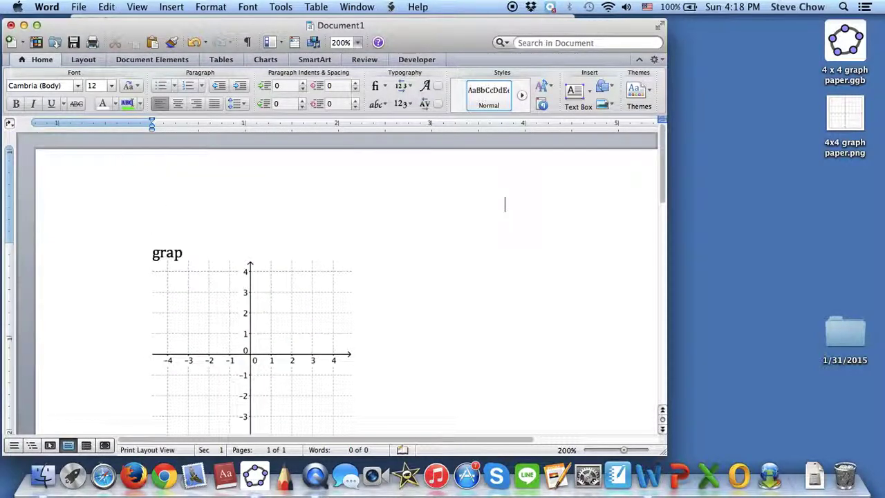
{"action": "type", "text": "h y=2x+1"}
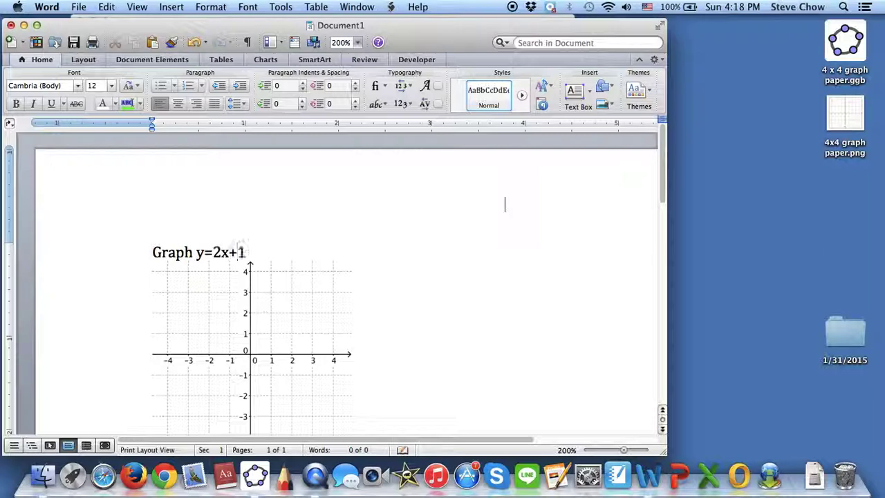
{"action": "scroll", "coordinate": [505, 204], "scroll_direction": "down", "scroll_amount": 3}
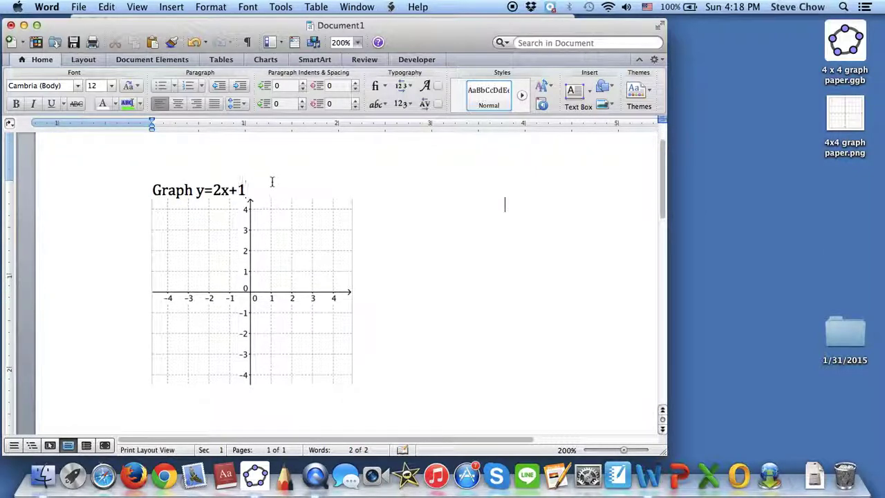
{"action": "key", "text": "Return"}
{"action": "left_click", "coordinate": [382, 352]}
{"action": "scroll", "coordinate": [384, 354], "scroll_direction": "down", "scroll_amount": 1}
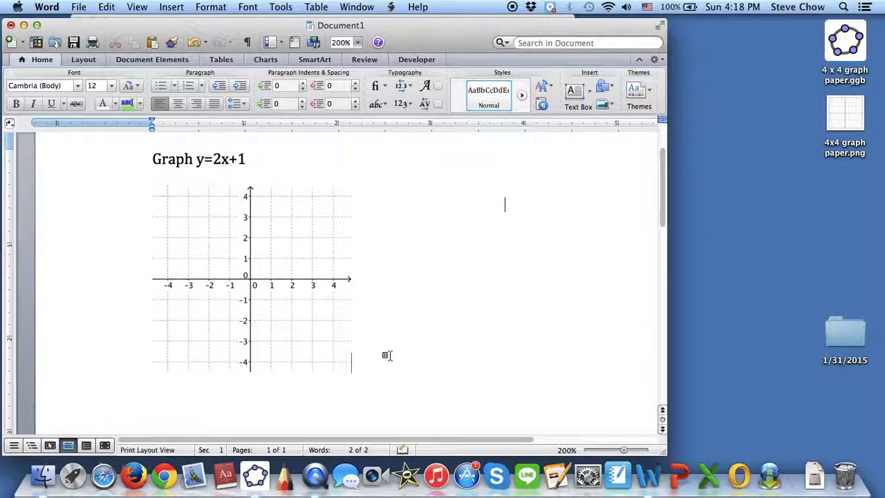